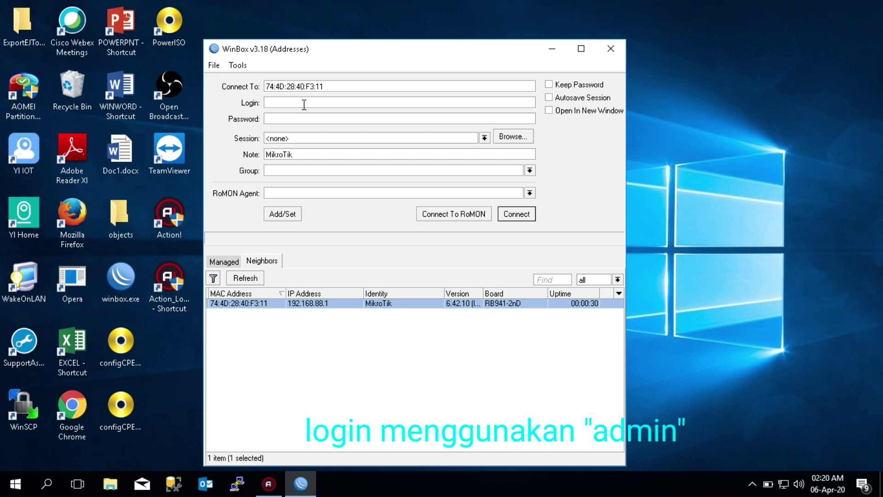
# Connect to the MikroTik router as user admin with an empty password
pyautogui.write('admin')
pyautogui.doubleClick(297, 102)
pyautogui.click(325, 115)
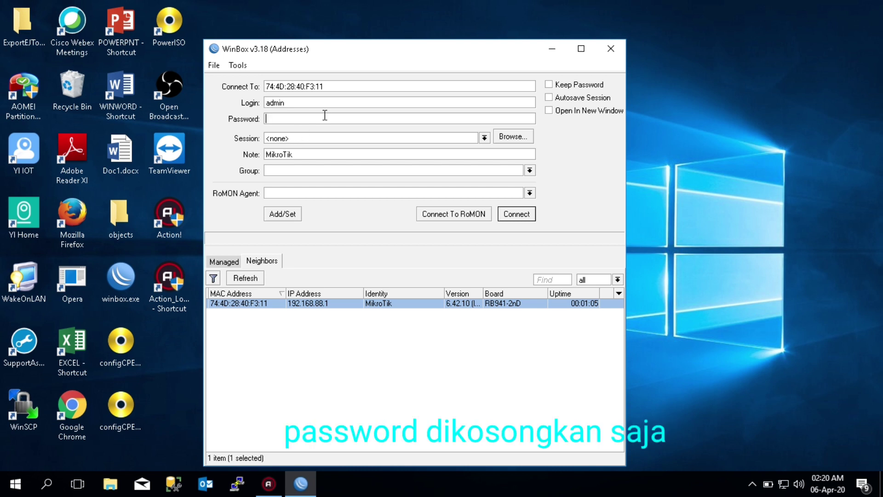
pyautogui.click(515, 214)
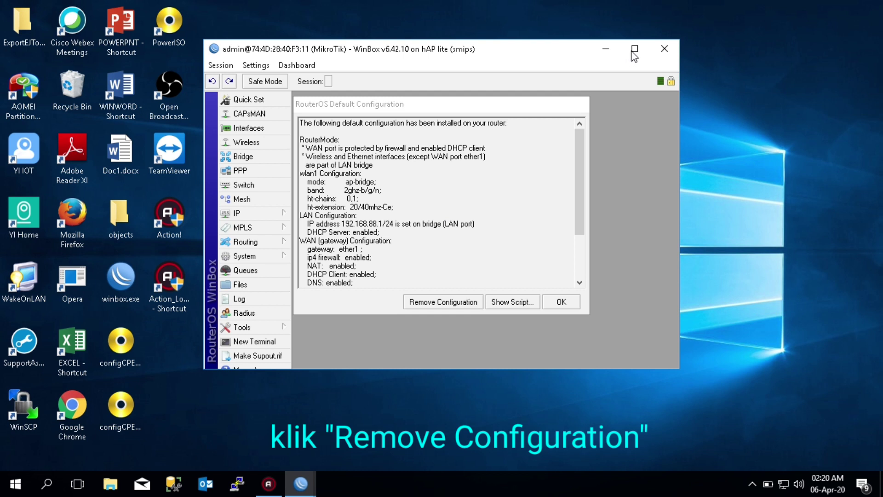
# Remove the default configuration, then reconnect to the restarted router and maximize the window
pyautogui.click(446, 302)
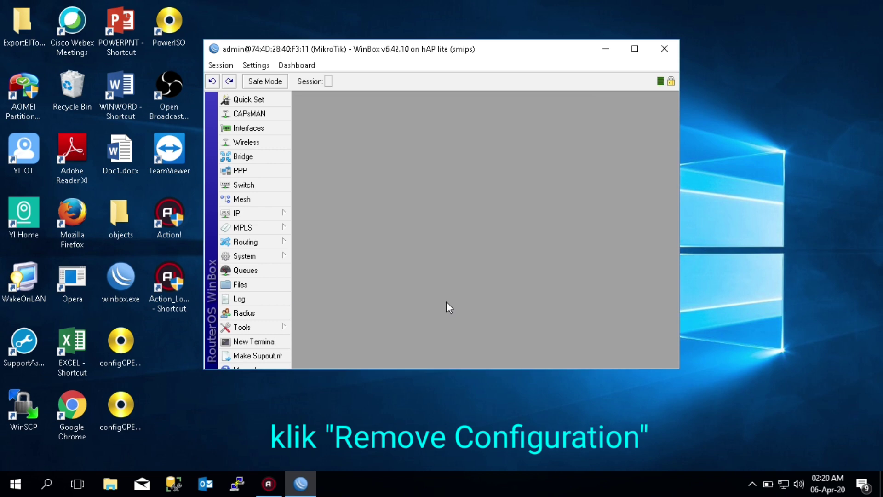
pyautogui.click(635, 48)
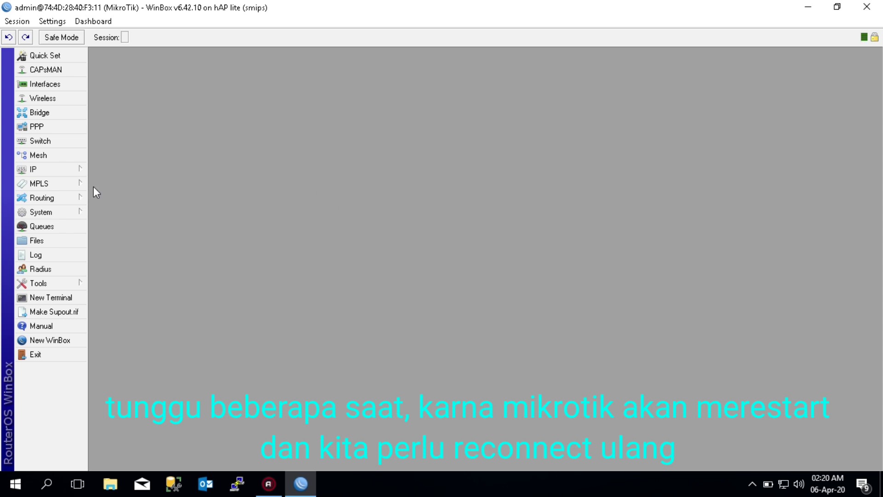
pyautogui.click(66, 169)
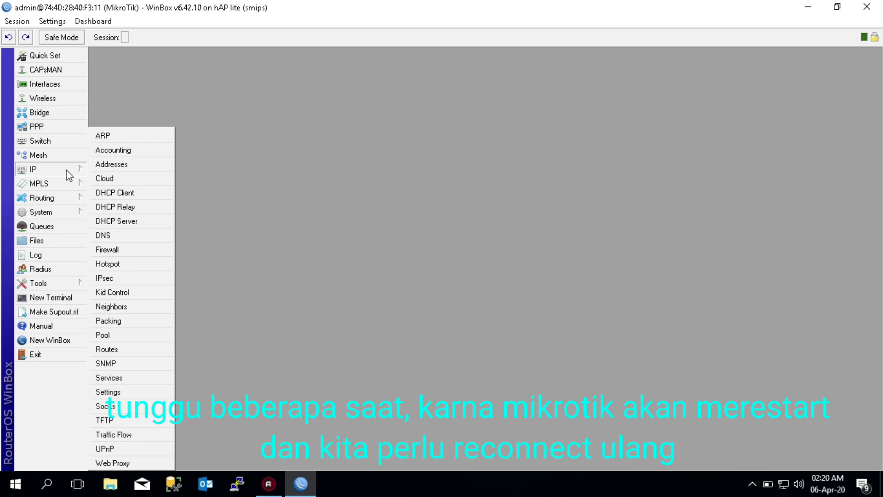
pyautogui.click(112, 165)
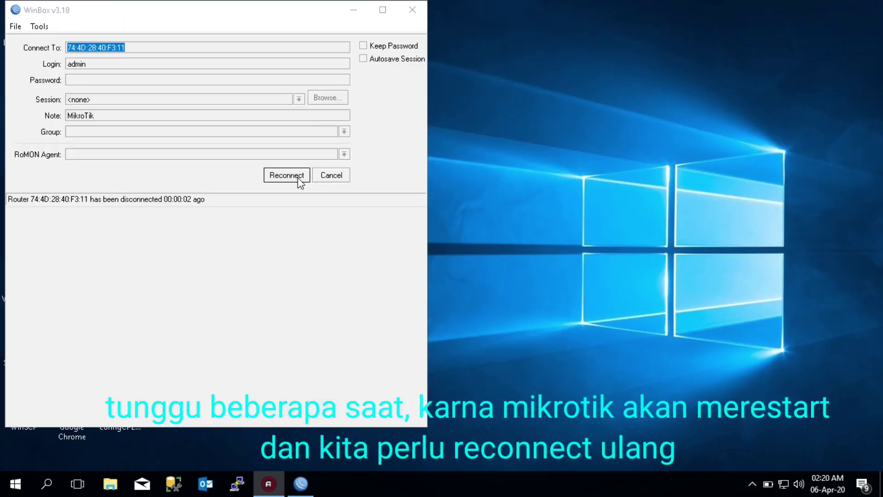
pyautogui.click(286, 175)
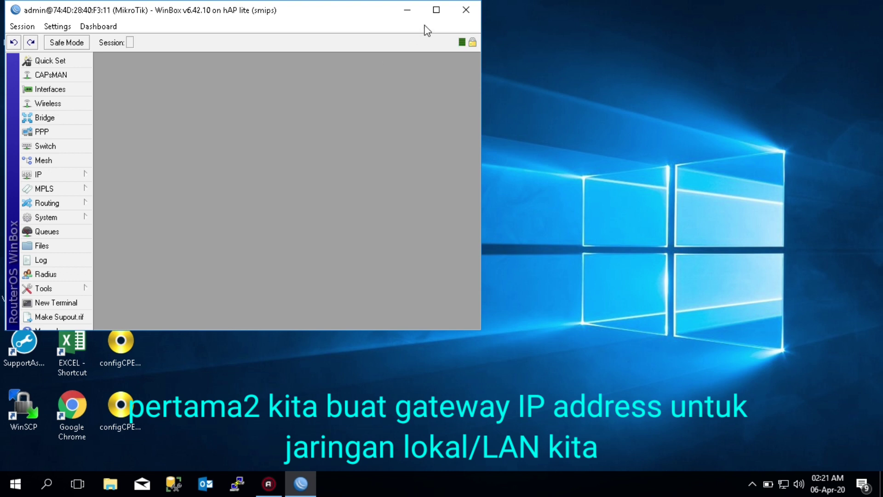
pyautogui.click(430, 10)
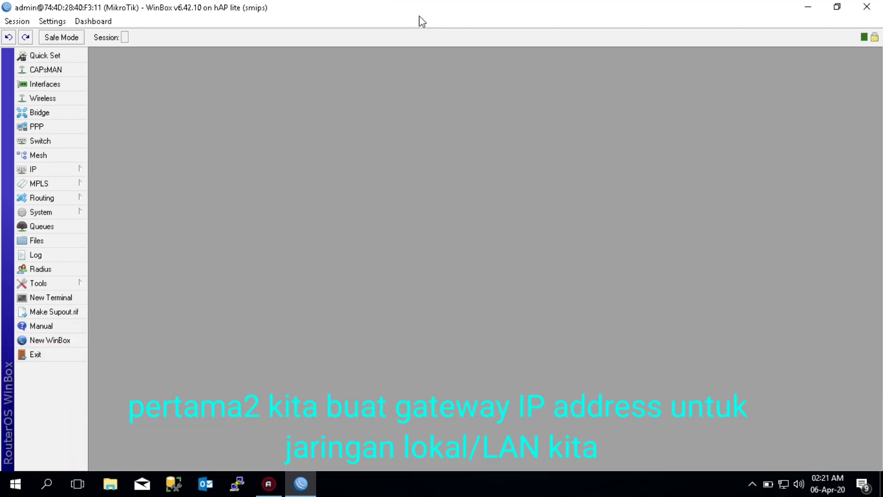
# In IP > Addresses, add 192.168.30.1/24 on interface ether2 with comment 'LAN' and save it
pyautogui.click(66, 171)
pyautogui.click(113, 166)
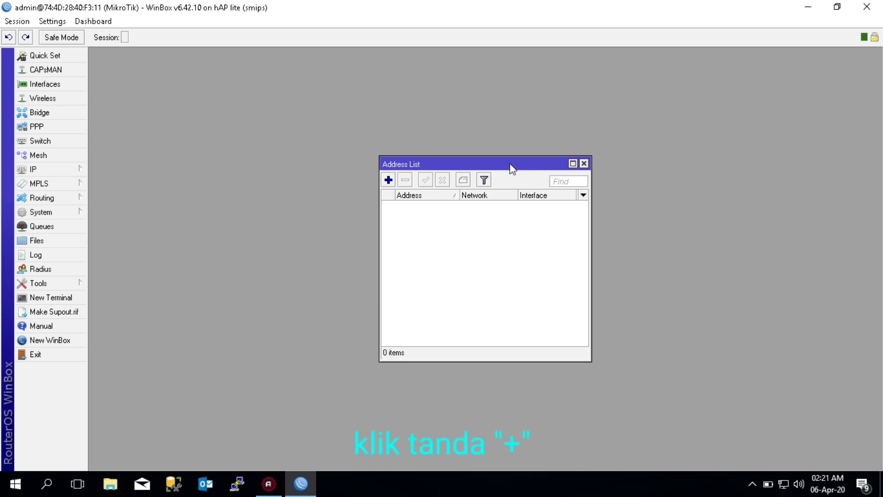
pyautogui.click(388, 180)
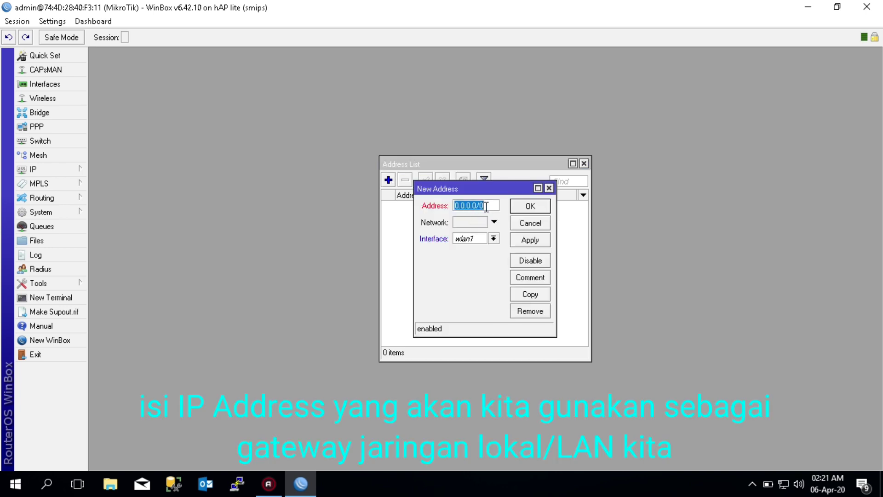
pyautogui.write('192.168')
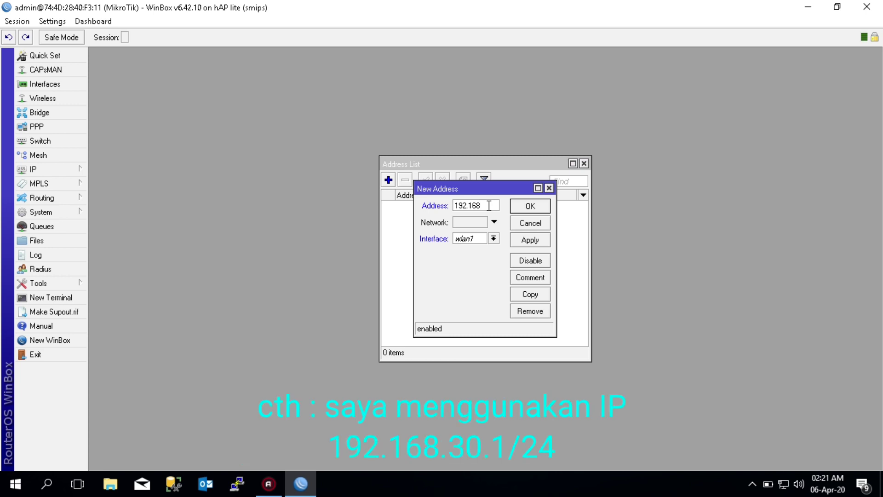
pyautogui.write('.30.1/24')
pyautogui.click(493, 238)
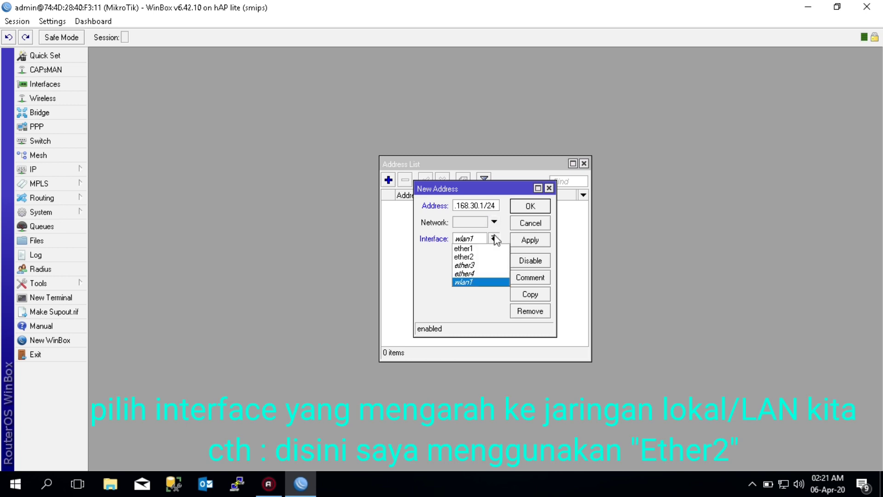
pyautogui.click(473, 258)
pyautogui.click(521, 278)
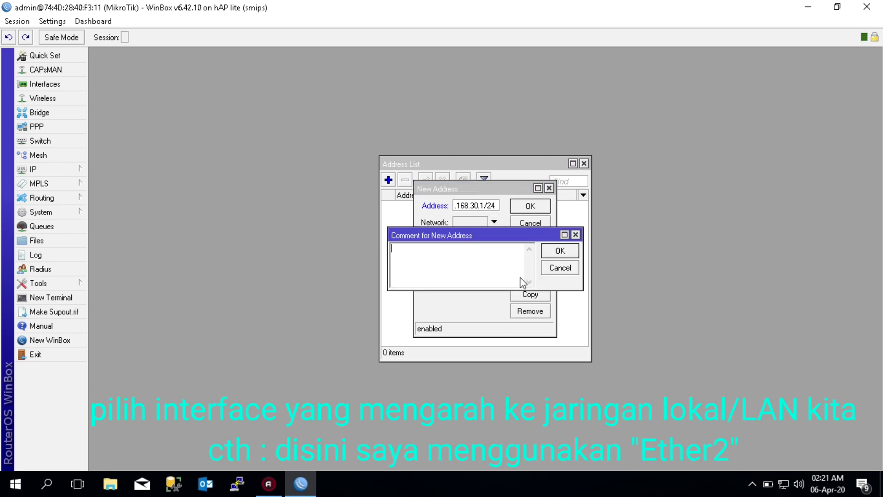
pyautogui.write('LAN')
pyautogui.click(562, 253)
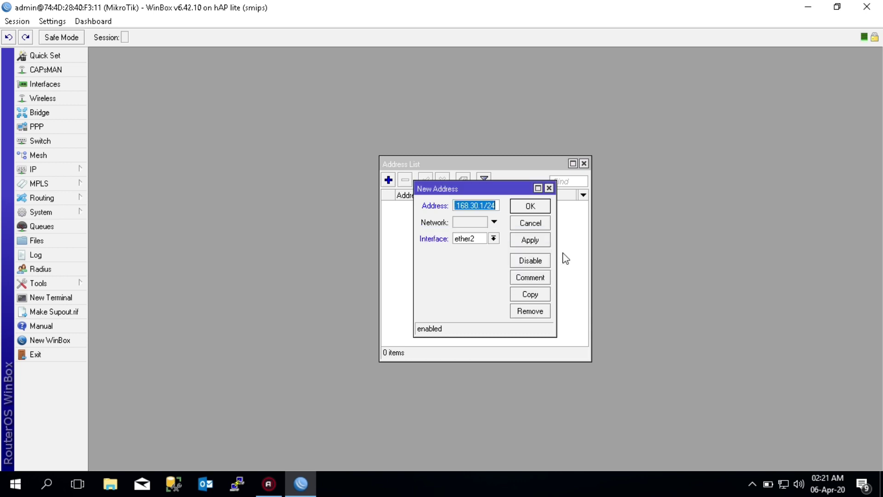
pyautogui.click(532, 244)
pyautogui.click(560, 206)
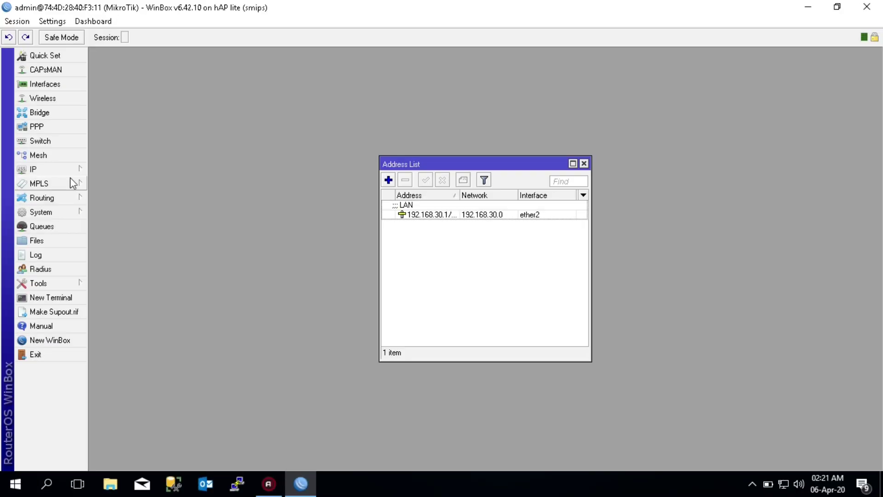
# In IP > DNS, enter servers 8.8.8.8 and 8.8.4.4, enable Allow Remote Requests, and save
pyautogui.click(70, 171)
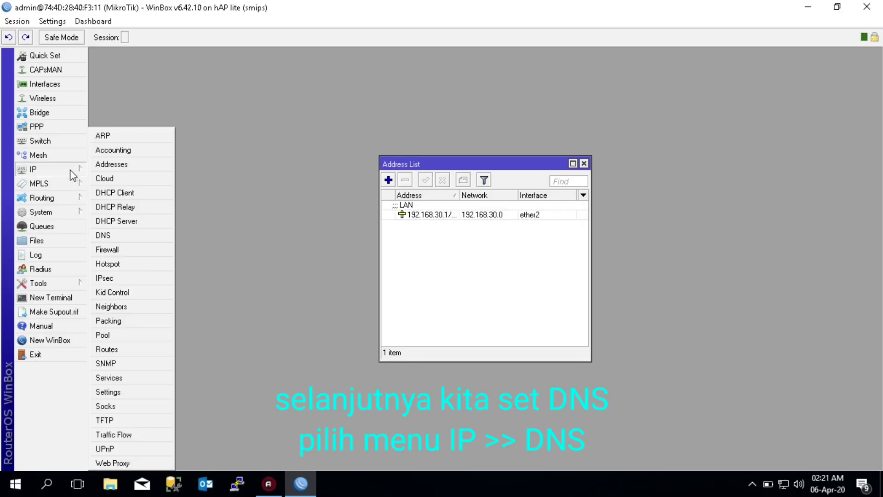
pyautogui.click(127, 235)
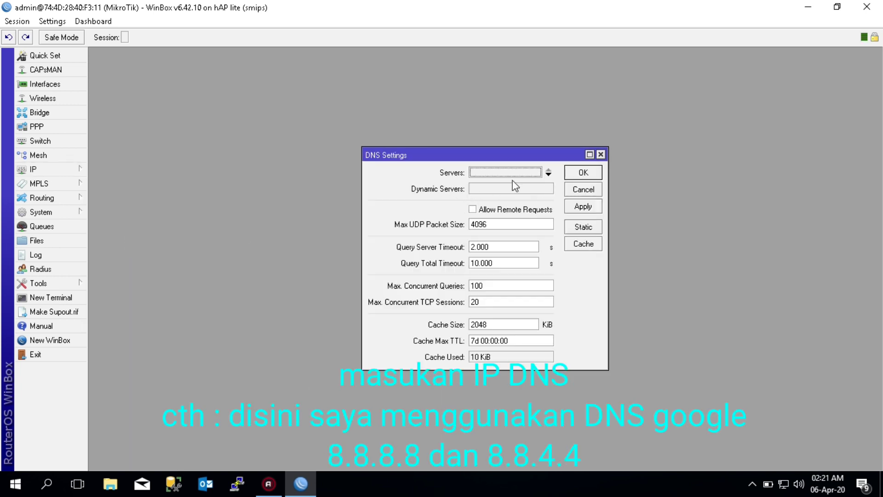
pyautogui.click(548, 174)
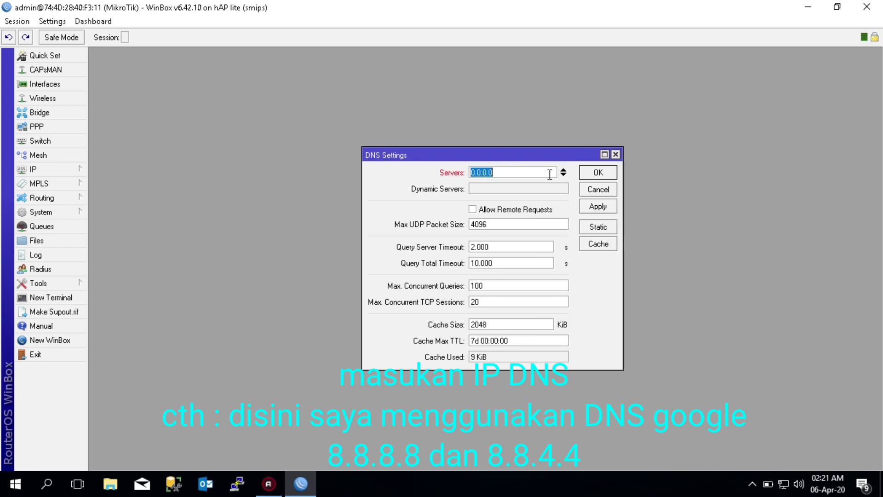
pyautogui.write('8.8.8.8')
pyautogui.click(563, 176)
pyautogui.write('8.8')
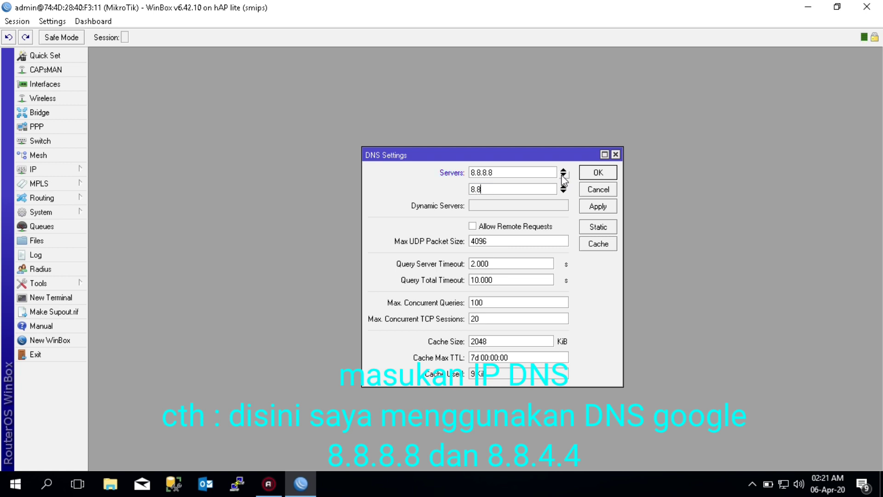
pyautogui.write('.4.4')
pyautogui.moveTo(503, 176); pyautogui.dragTo(467, 195)
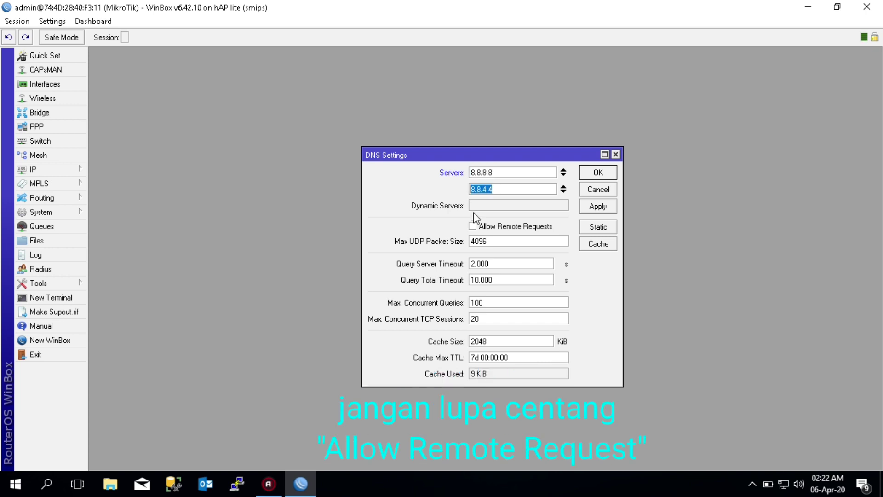
pyautogui.click(473, 227)
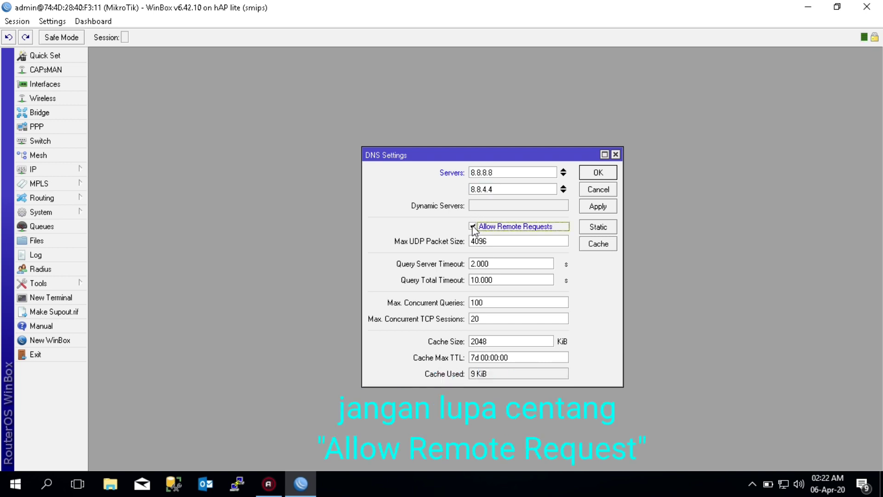
pyautogui.click(604, 208)
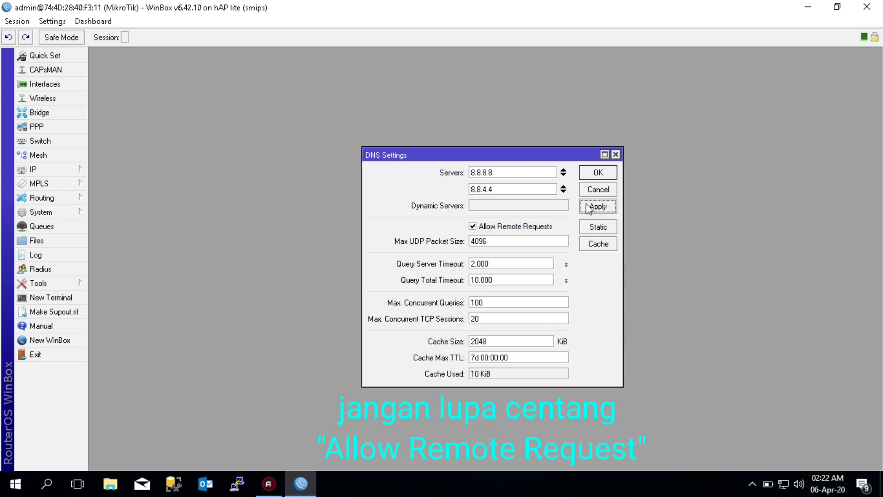
pyautogui.click(599, 177)
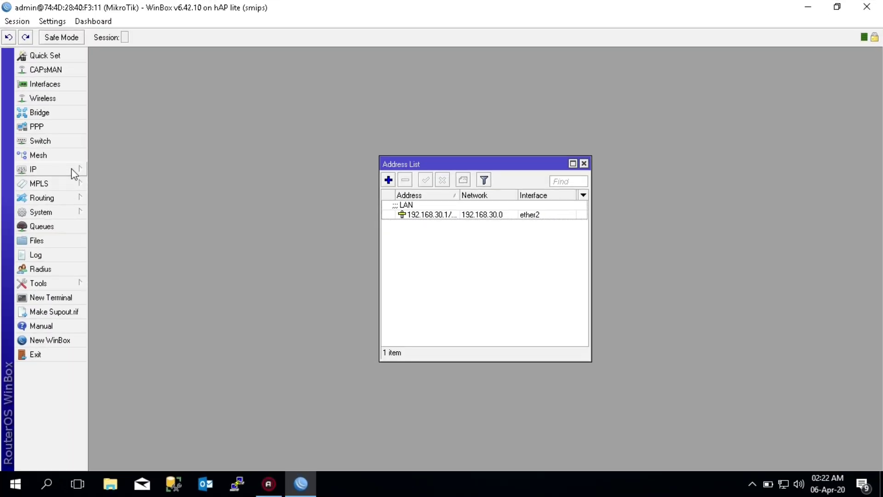
pyautogui.click(71, 168)
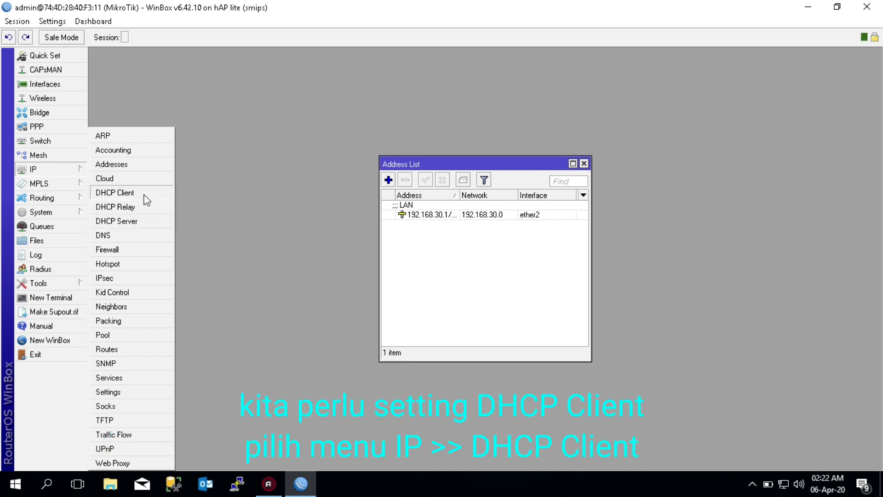
# Create a new DHCP client on interface ether1
pyautogui.click(115, 193)
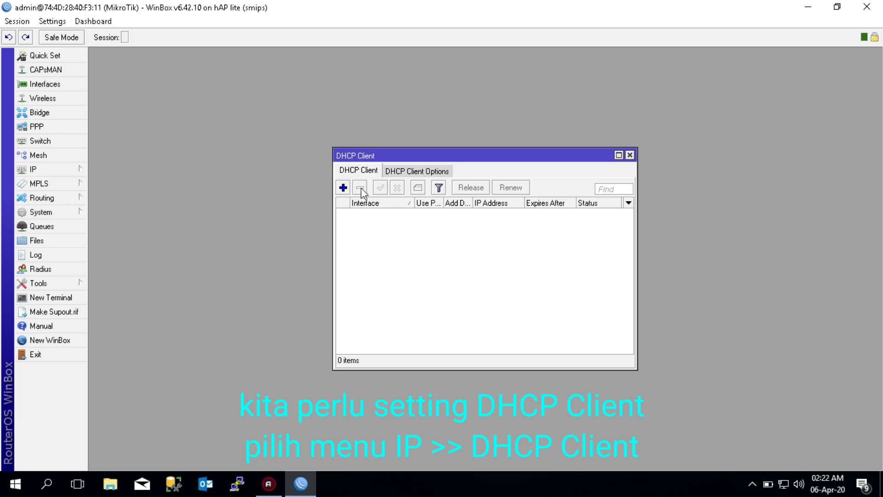
pyautogui.click(343, 188)
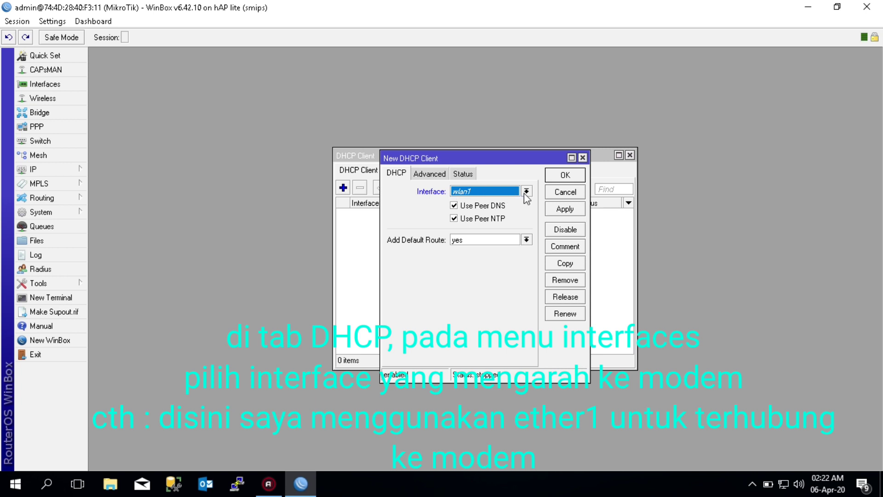
pyautogui.click(526, 192)
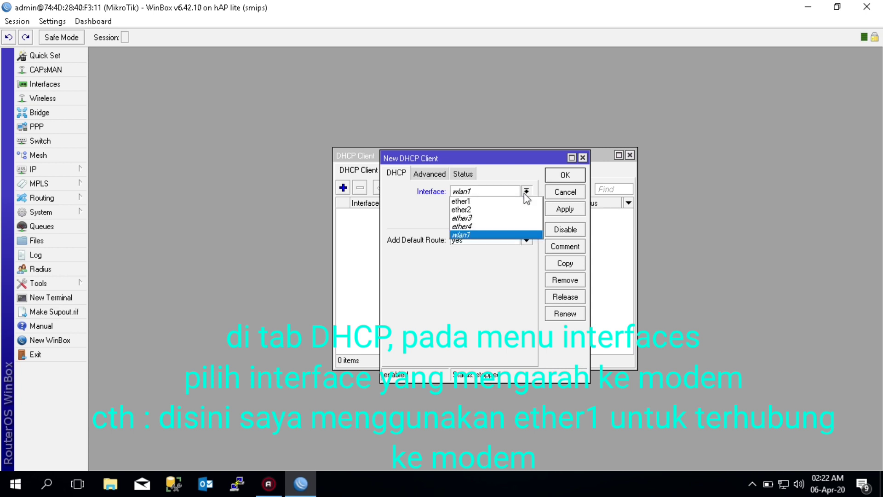
pyautogui.click(488, 202)
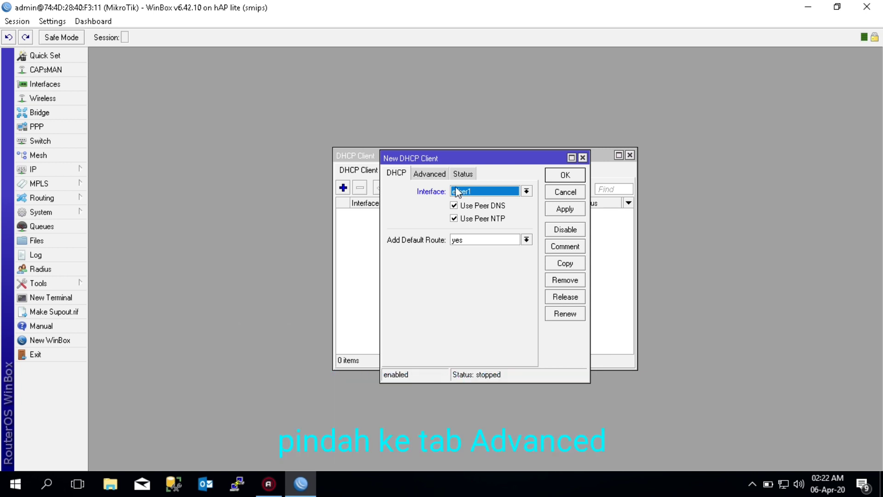
# Give the client DHCP options hostname and clientid, save it, and select the bound ether1 entry
pyautogui.click(439, 175)
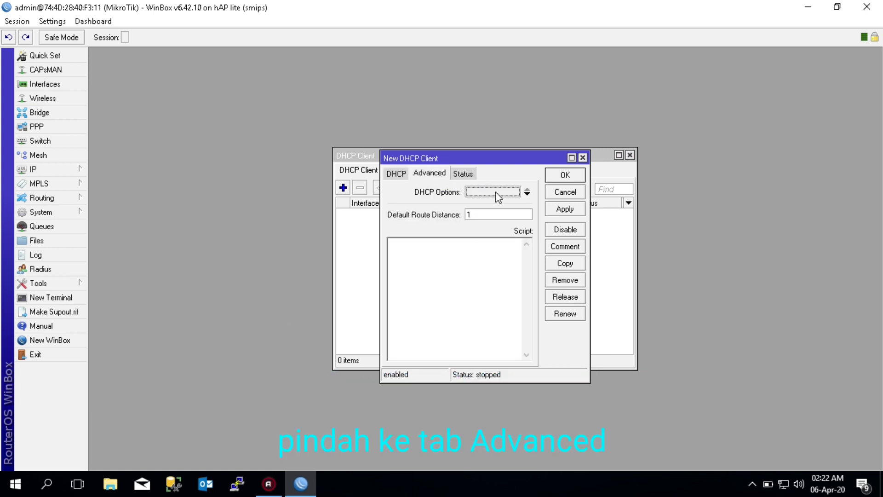
pyautogui.click(527, 193)
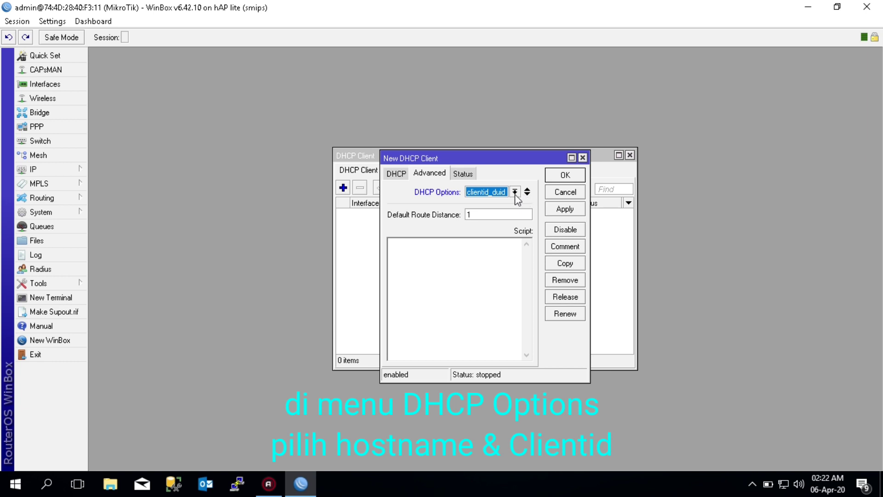
pyautogui.click(515, 192)
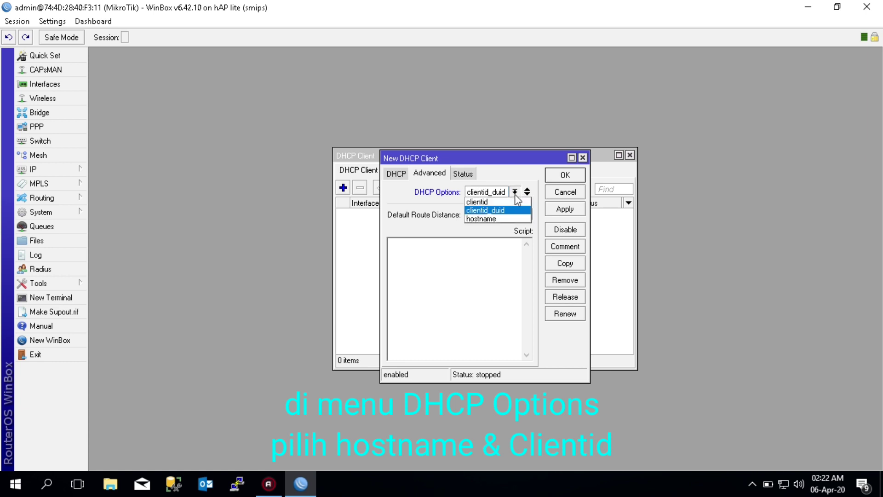
pyautogui.click(483, 219)
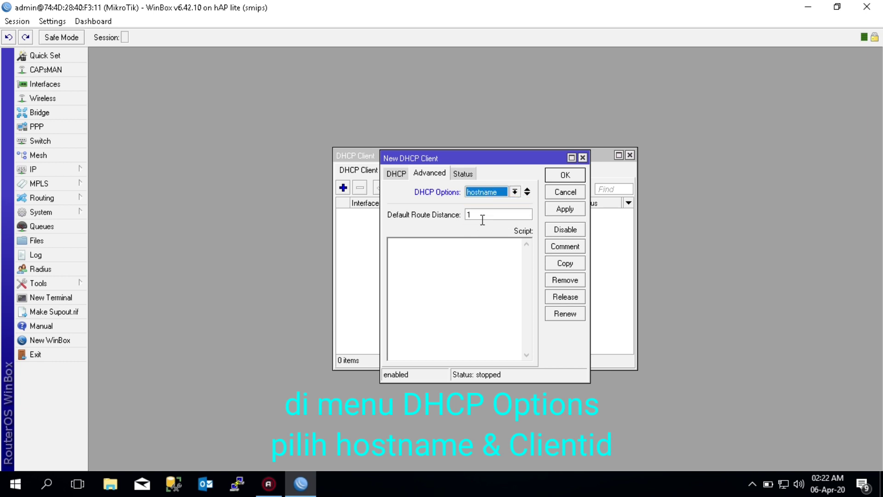
pyautogui.click(527, 195)
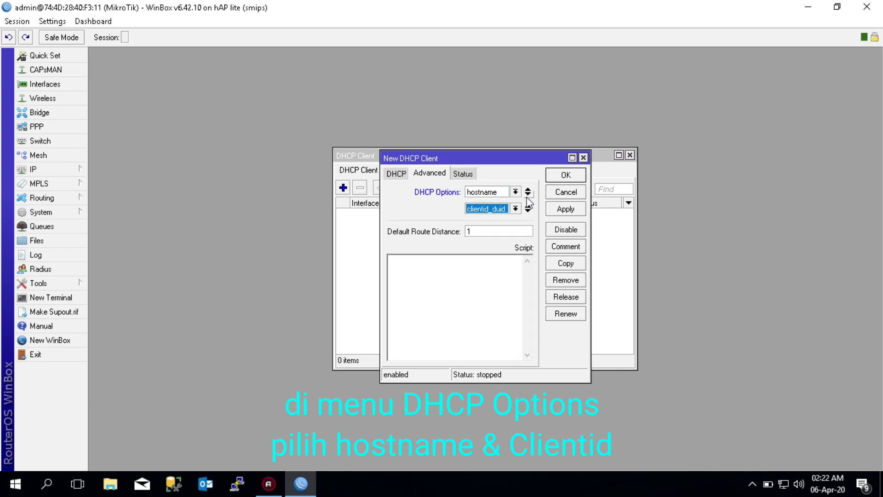
pyautogui.click(516, 209)
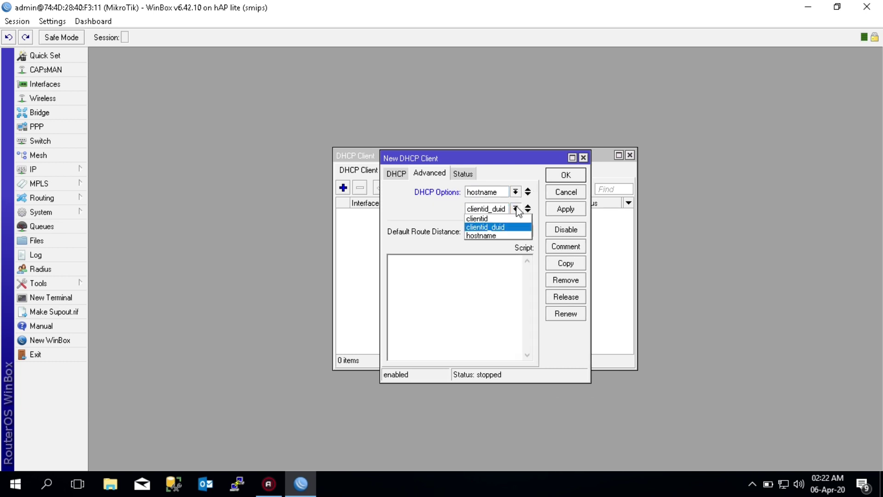
pyautogui.click(495, 221)
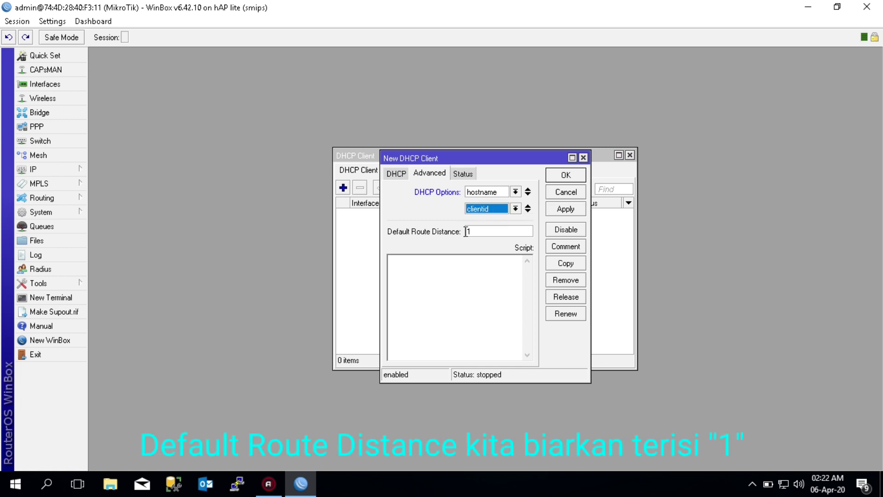
pyautogui.click(569, 214)
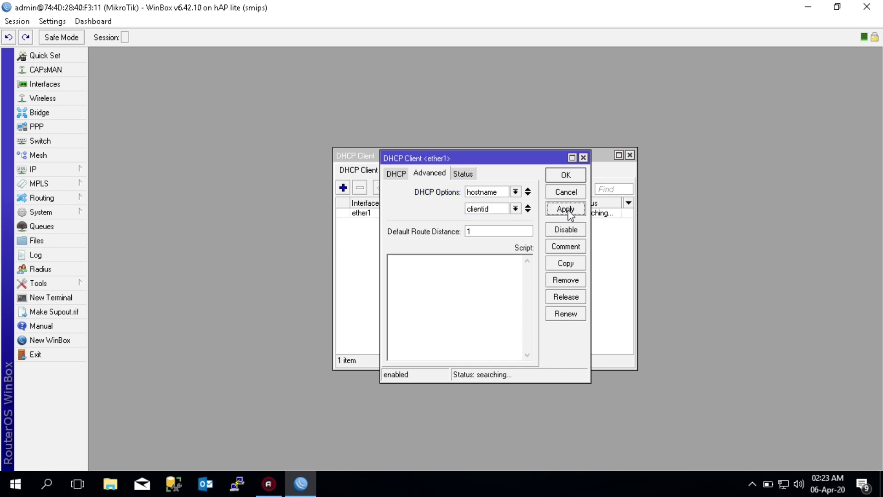
pyautogui.click(569, 175)
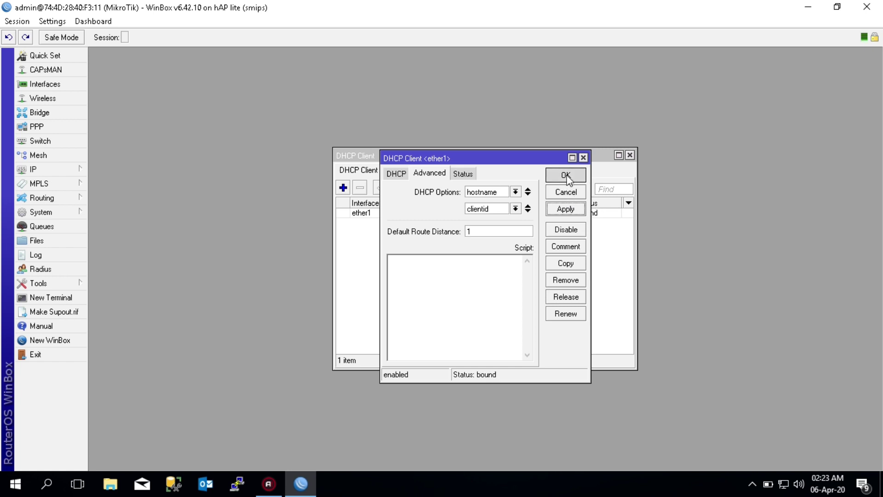
pyautogui.click(593, 214)
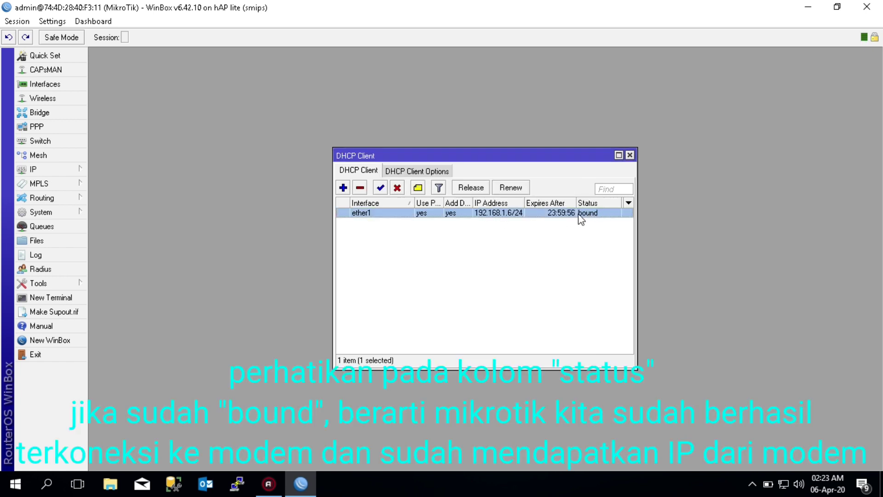
pyautogui.click(74, 298)
# Run ping 8.8.8.8 in the router terminal, then bring up the Windows Run box
pyautogui.write('p')
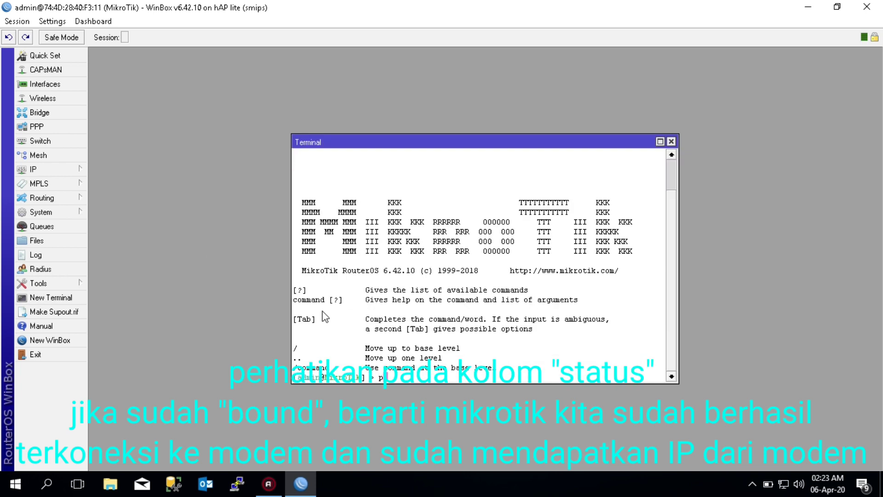
pyautogui.write('ing 8.8.8.8')
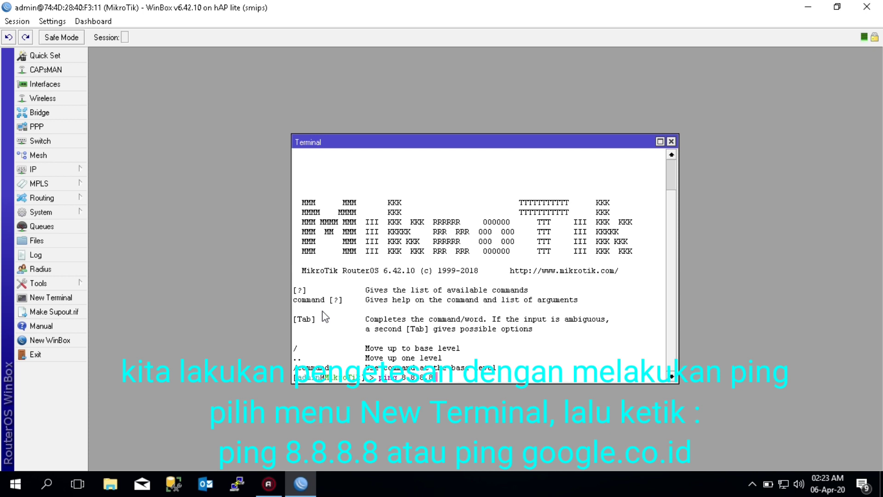
pyautogui.press('Return')
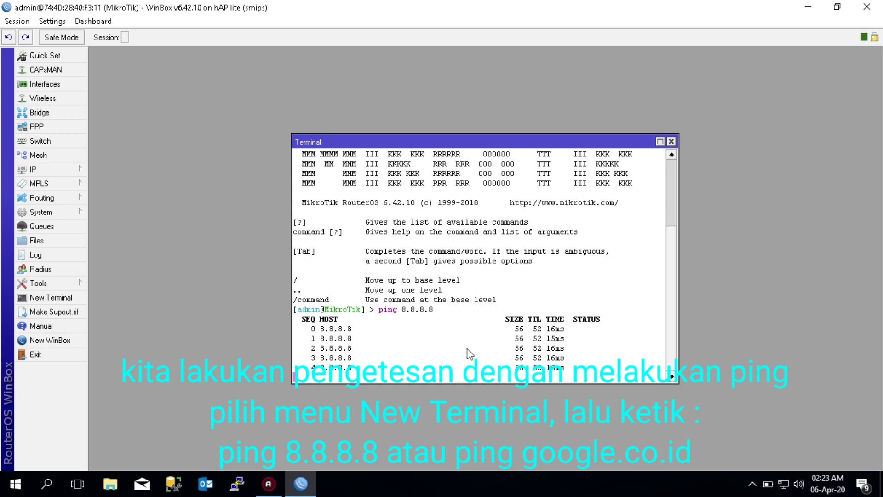
pyautogui.press('super+r')
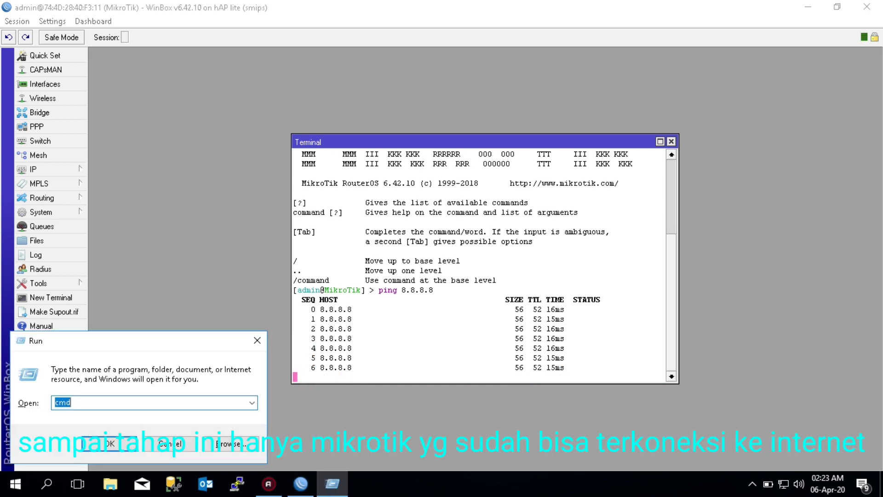
# Launch cmd from Run and ping 8.8.8.8 from the PC
pyautogui.press('Return')
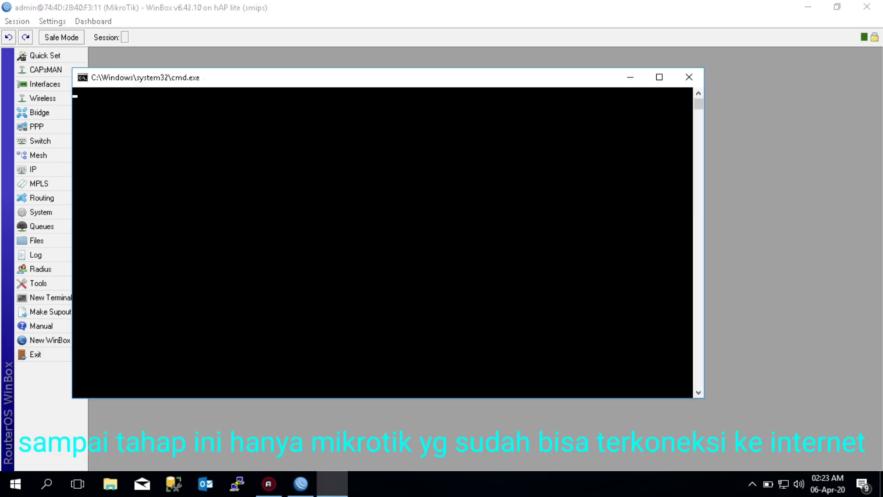
pyautogui.write('ping')
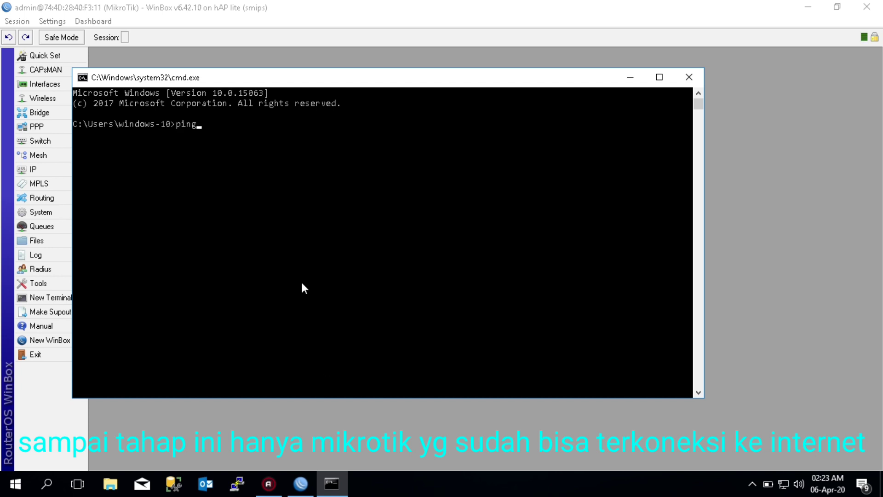
pyautogui.write(' 8.8.8.8')
pyautogui.press('Return')
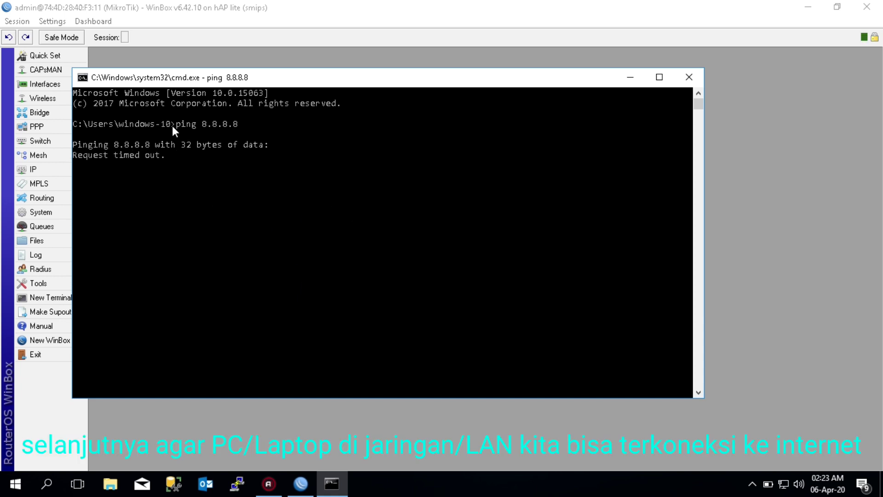
# In IP > Firewall > NAT, add a srcnat rule with action masquerade and save it
pyautogui.click(633, 77)
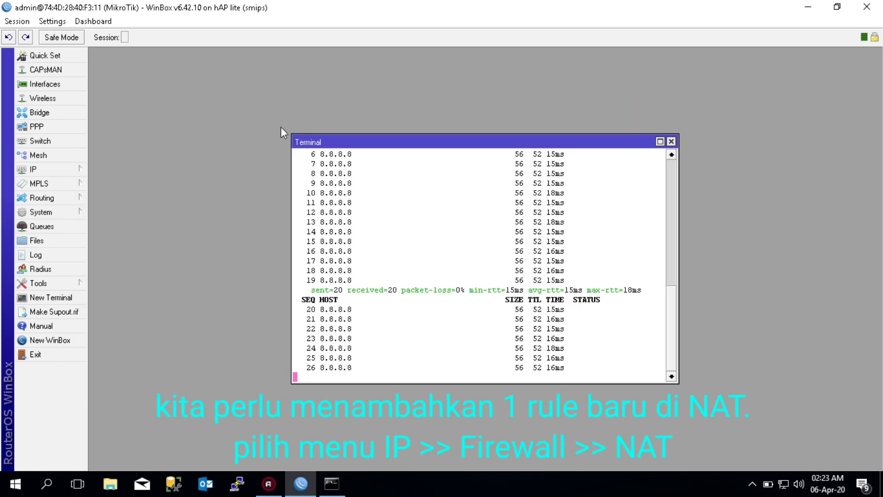
pyautogui.click(68, 177)
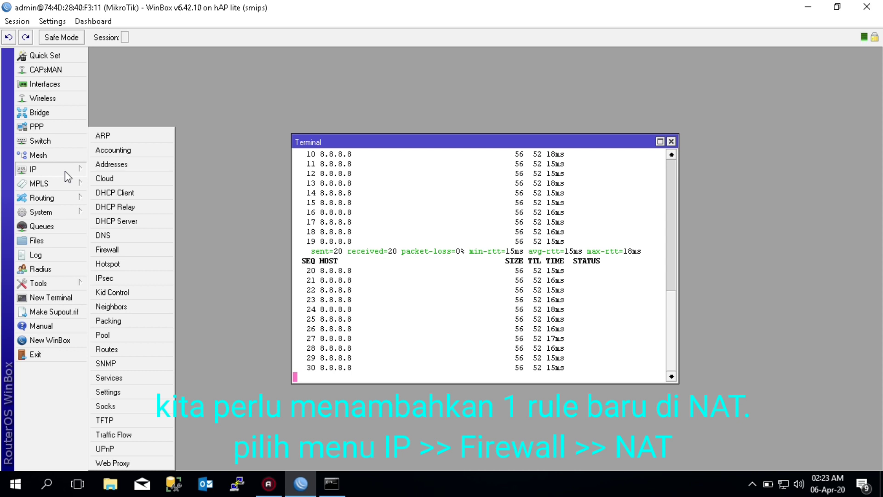
pyautogui.click(121, 250)
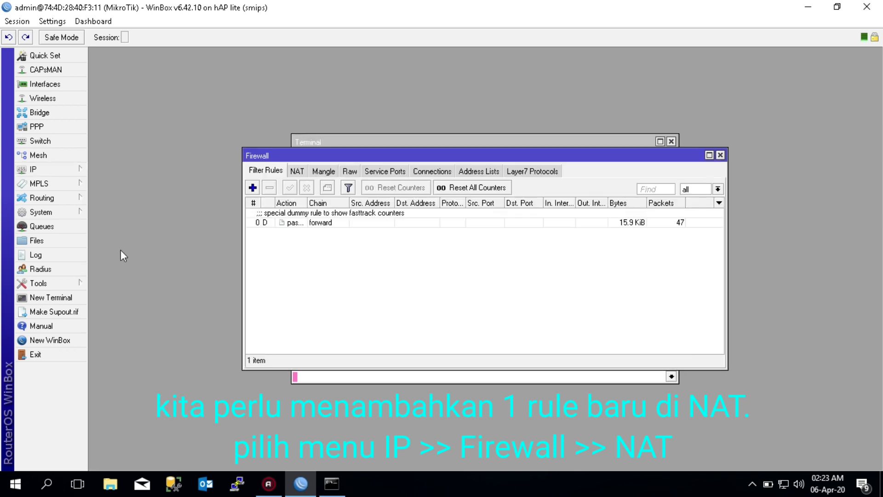
pyautogui.click(296, 171)
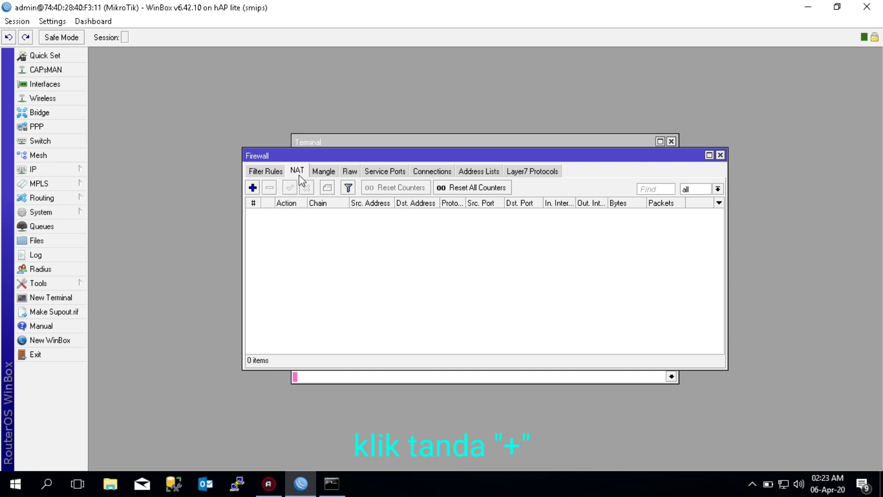
pyautogui.click(253, 188)
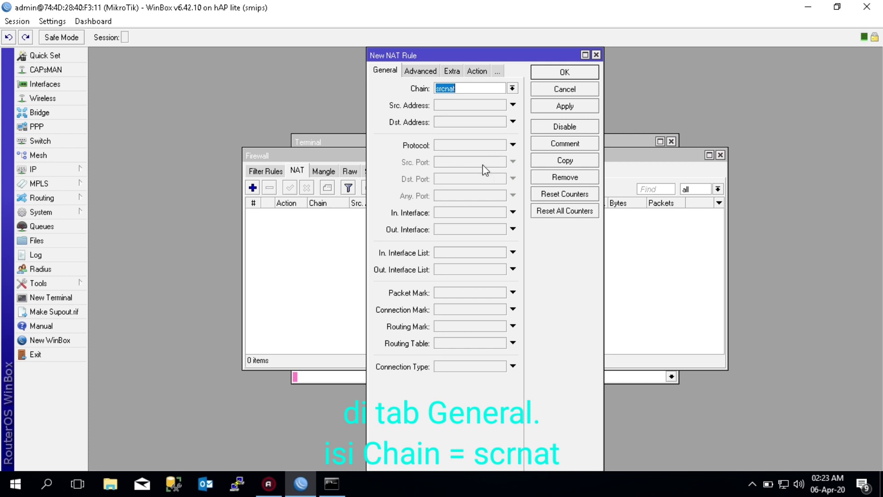
pyautogui.click(477, 72)
pyautogui.click(512, 88)
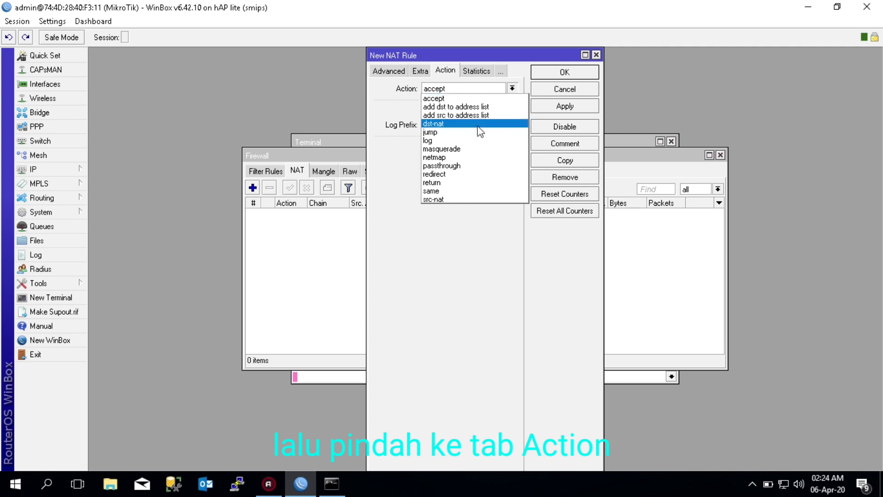
pyautogui.click(463, 149)
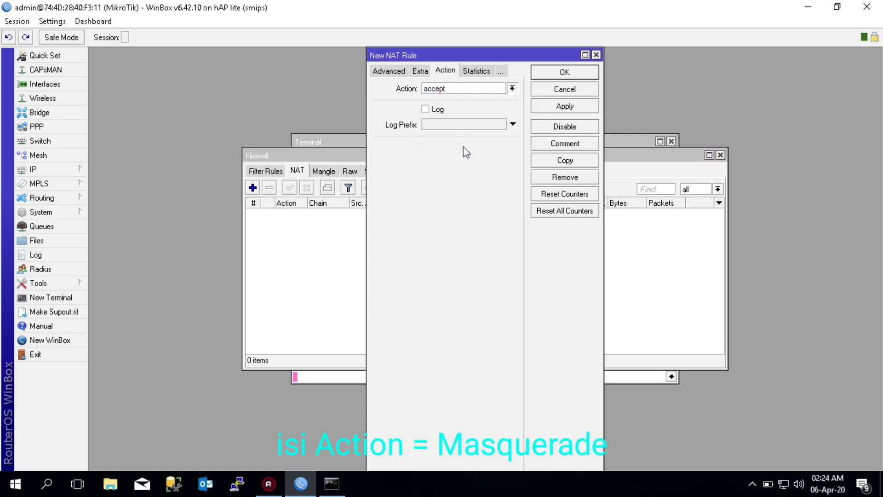
pyautogui.click(559, 107)
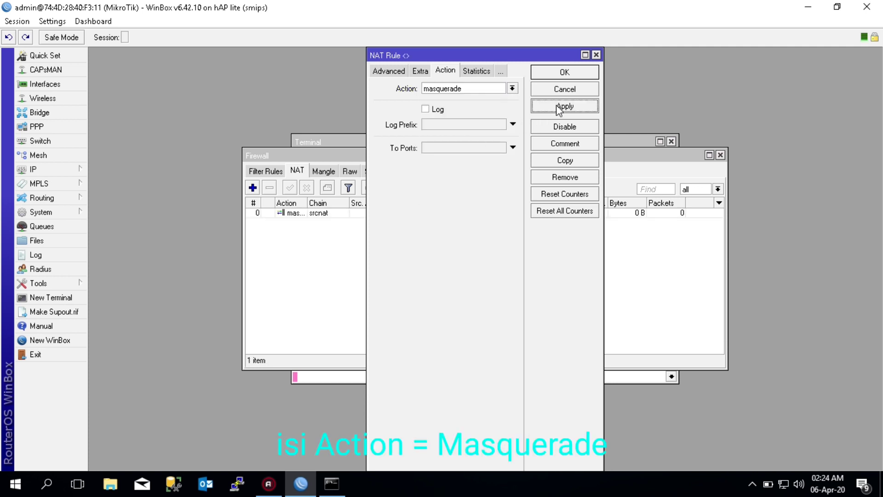
pyautogui.click(566, 76)
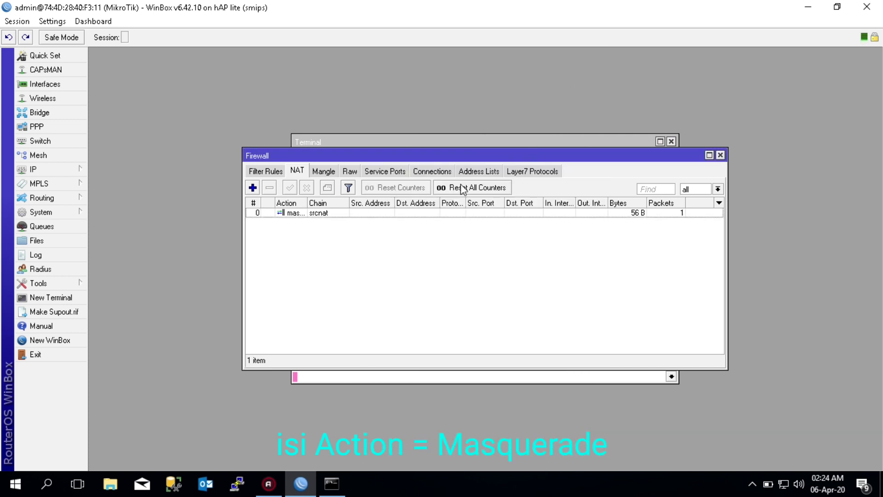
# Rerun ping 8.8.8.8 in Command Prompt, which reports destination host unreachable
pyautogui.click(332, 483)
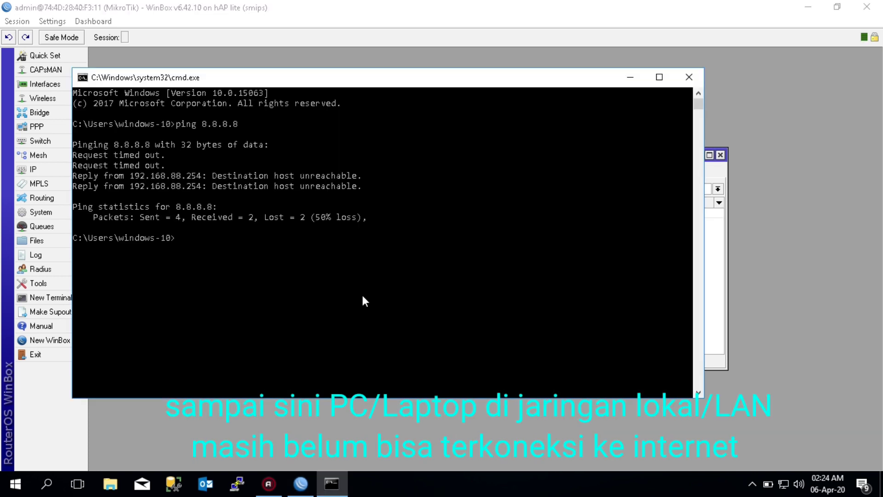
pyautogui.press('Up')
pyautogui.press('Return')
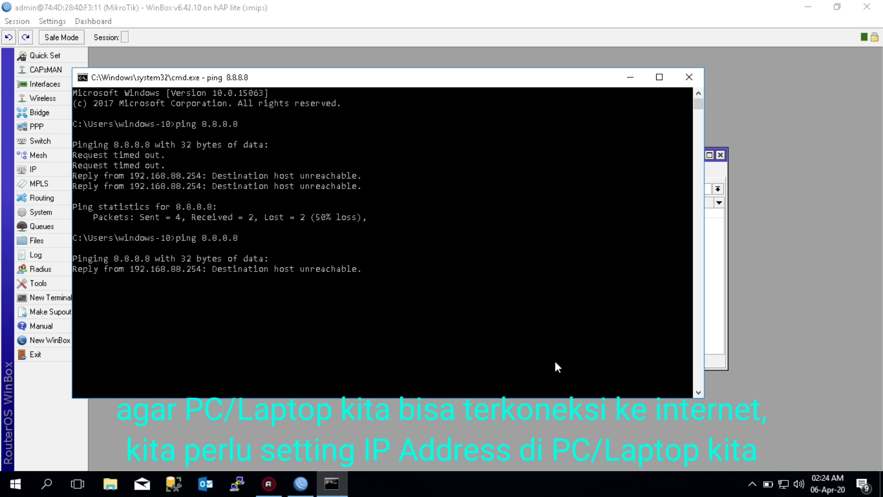
# Open the Network and Sharing Center from the tray network icon
pyautogui.click(784, 483)
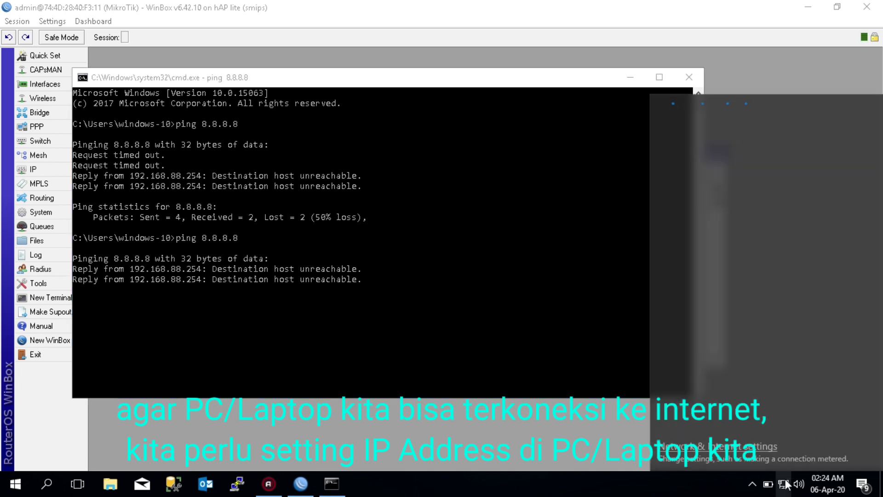
pyautogui.rightClick(786, 484)
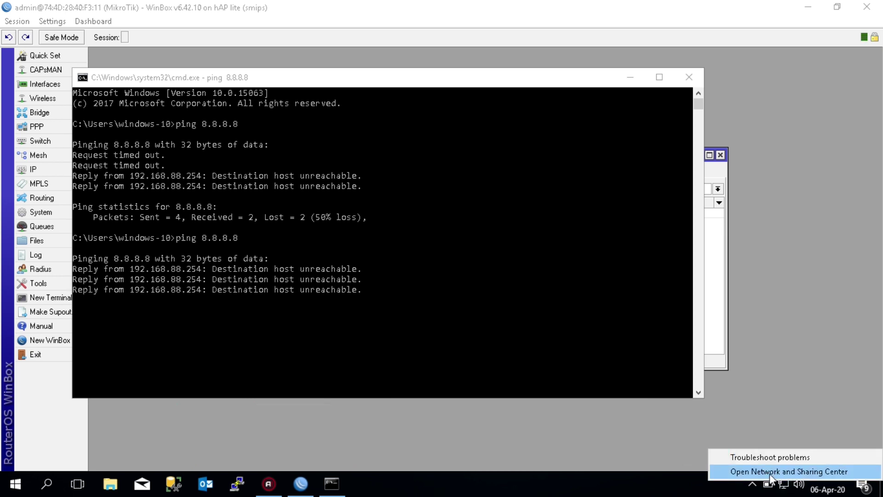
pyautogui.click(787, 471)
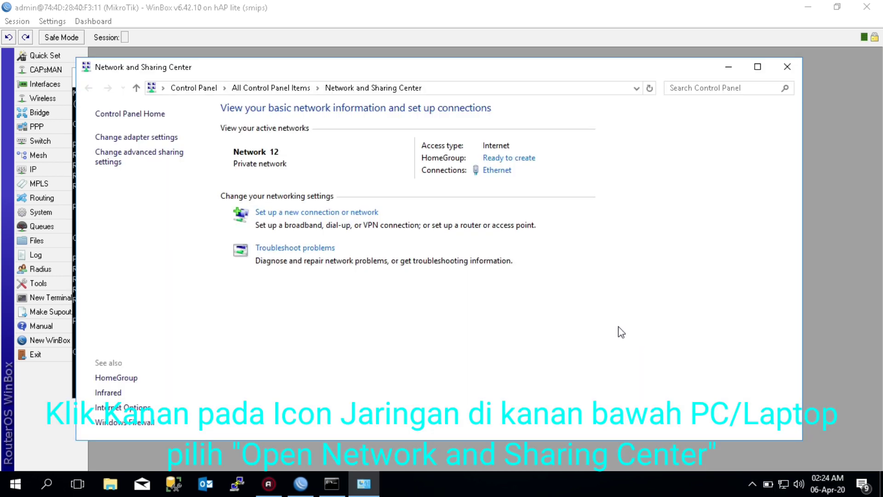
# Open the Internet Protocol Version 4 settings of the Ethernet adapter
pyautogui.click(167, 140)
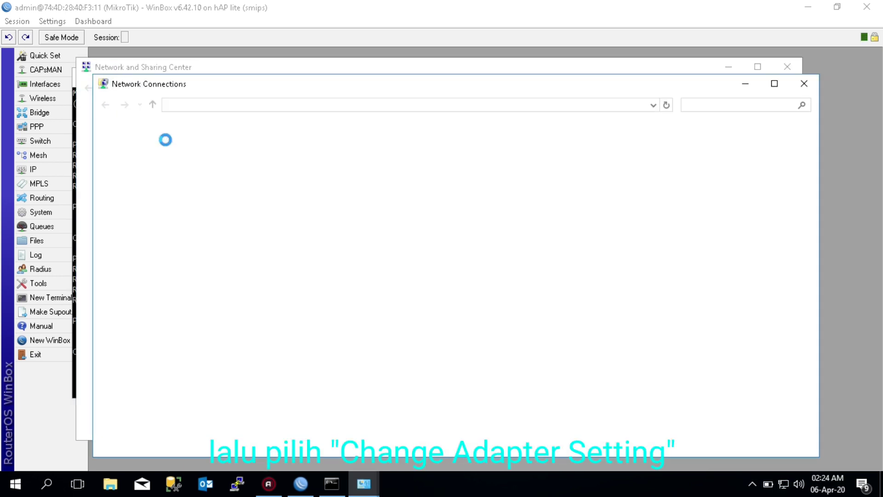
pyautogui.rightClick(315, 158)
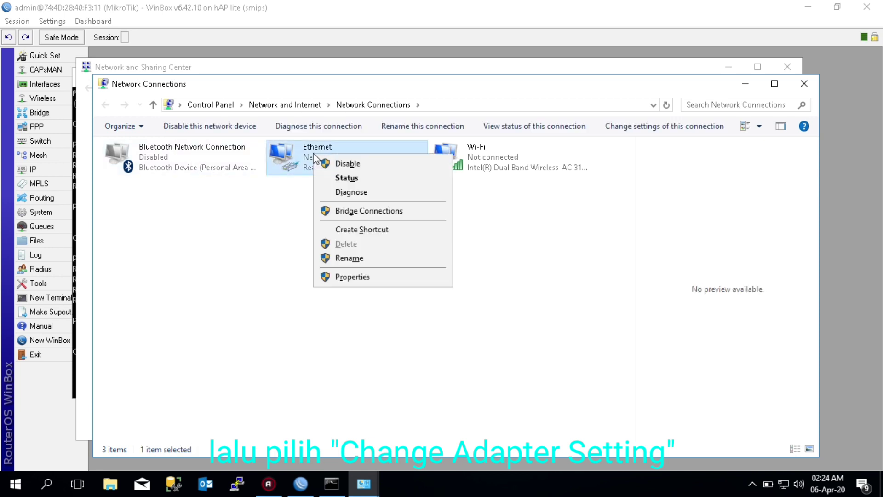
pyautogui.click(352, 279)
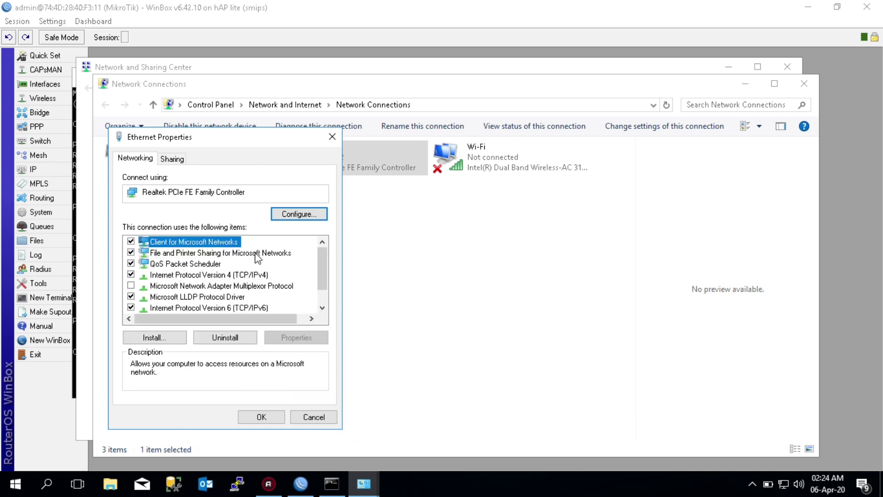
pyautogui.doubleClick(230, 274)
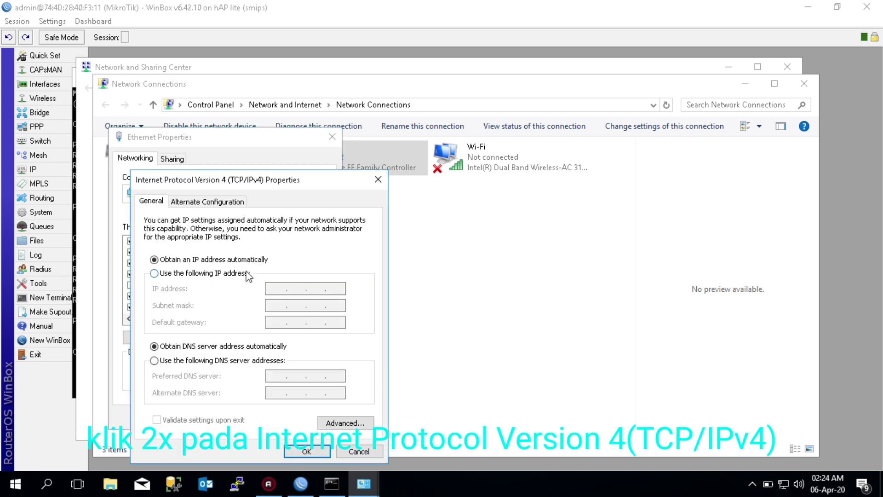
# Set static IP 192.168.30.2, mask 255.255.255.0, gateway 192.168.30.1, DNS 8.8.8.8/8.8.4.4, and confirm
pyautogui.click(220, 274)
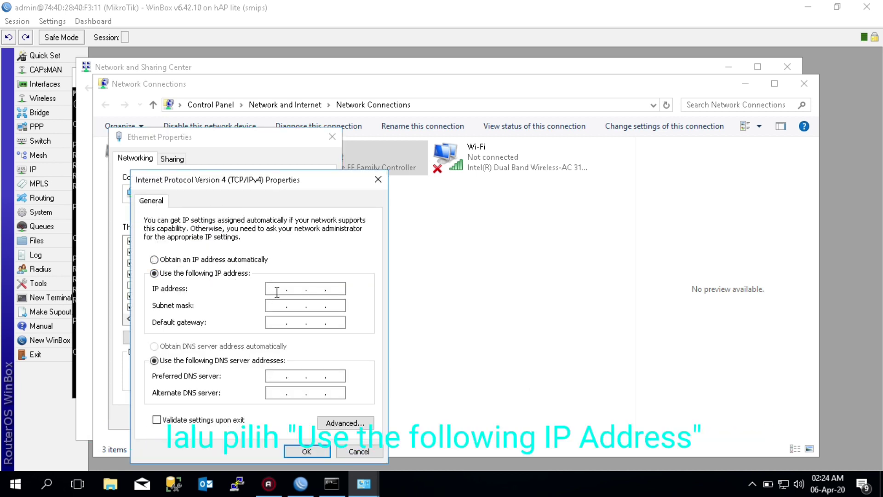
pyautogui.write('192 . ')
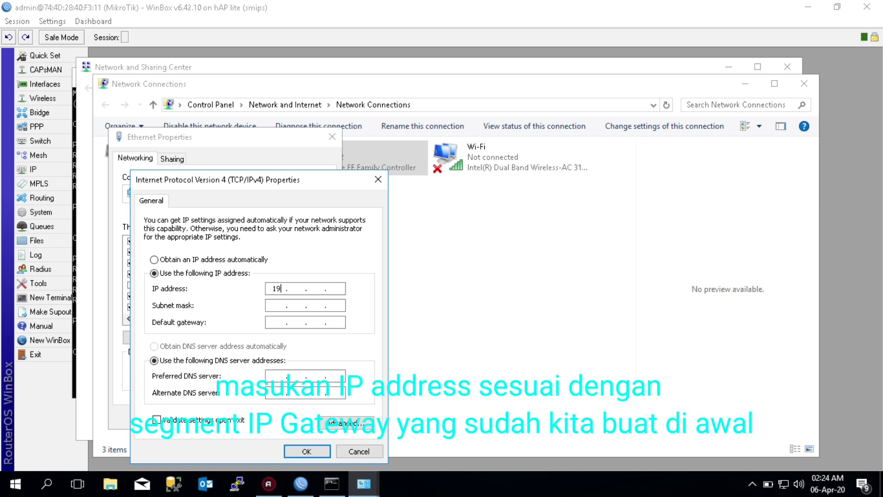
pyautogui.write('168')
pyautogui.press('Tab')
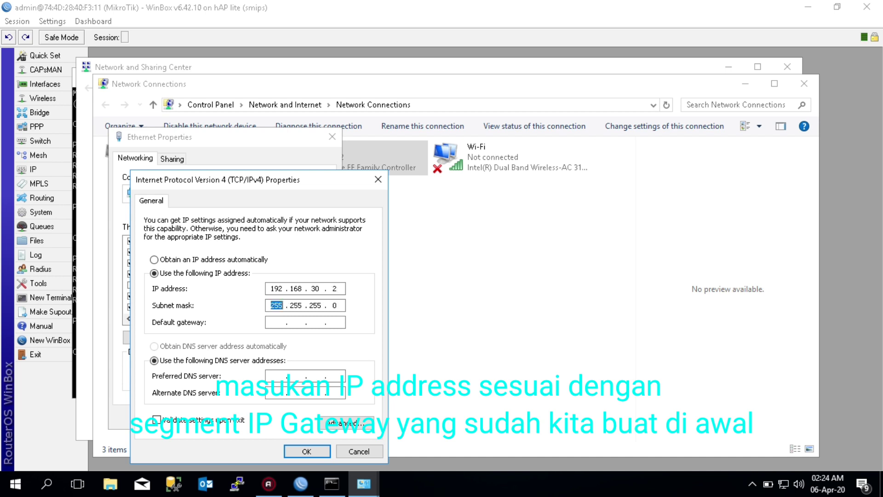
pyautogui.press('Tab')
pyautogui.write('192 . 168 . ')
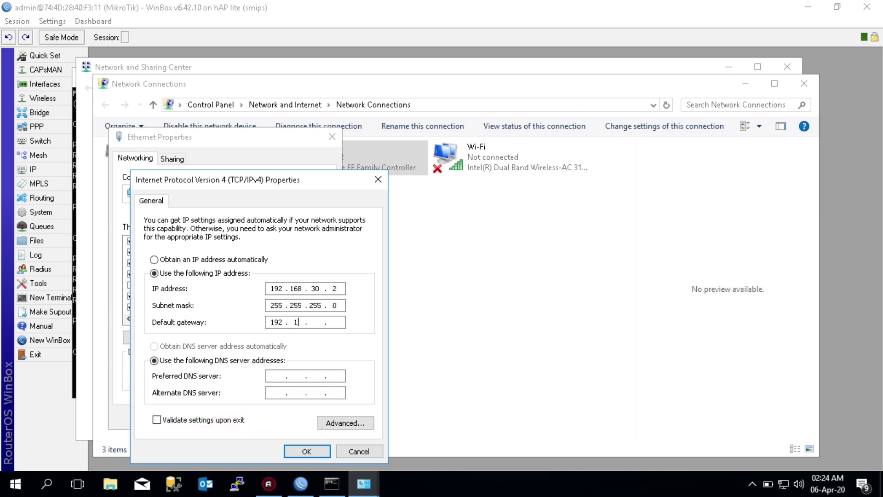
pyautogui.write('30')
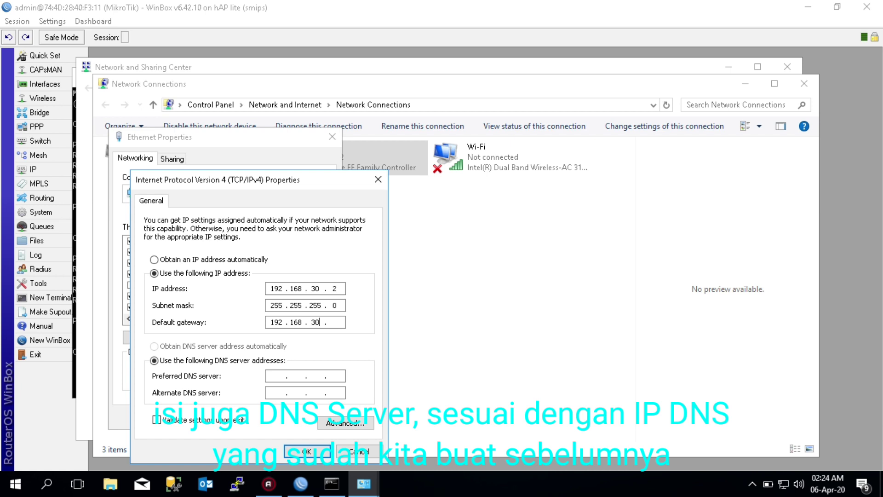
pyautogui.press('Tab')
pyautogui.press('Tab')
pyautogui.write('8')
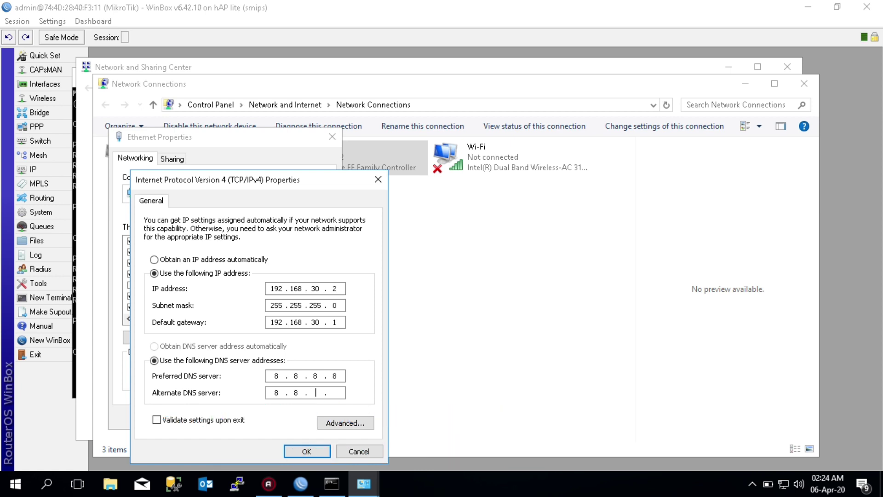
pyautogui.click(306, 451)
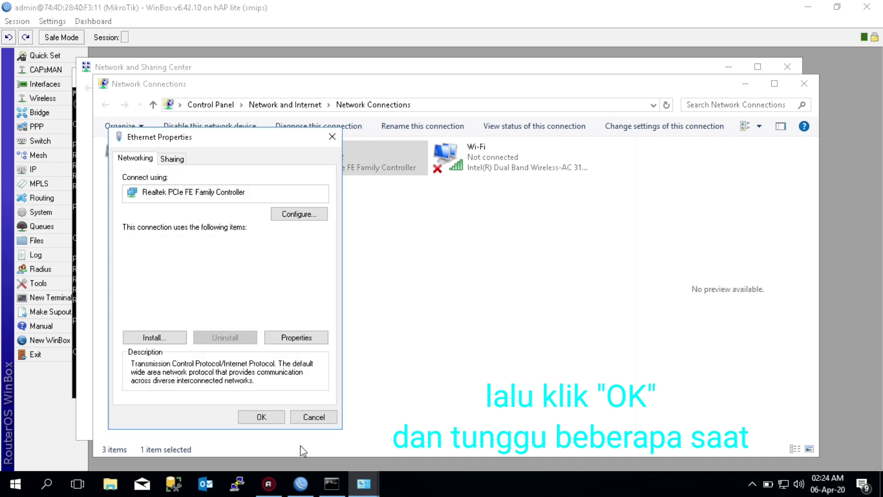
pyautogui.click(254, 417)
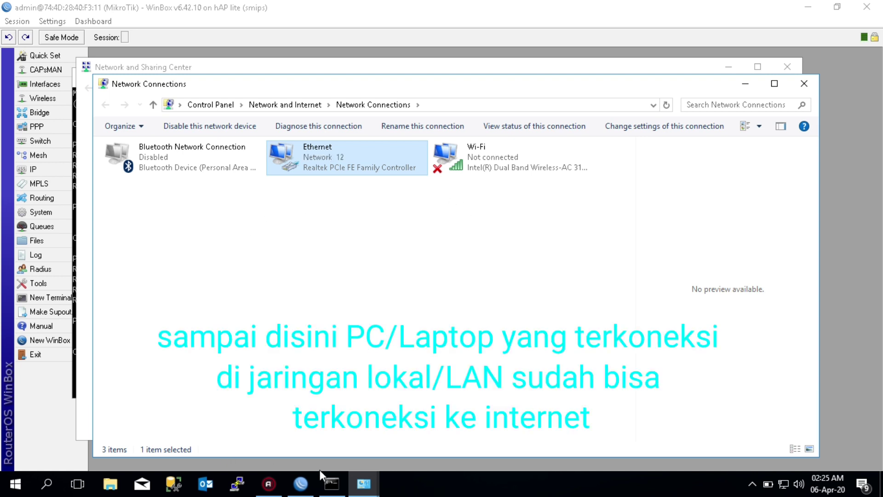
# Ping 8.8.8.8 again in Command Prompt, now getting 4 of 4 replies
pyautogui.click(334, 482)
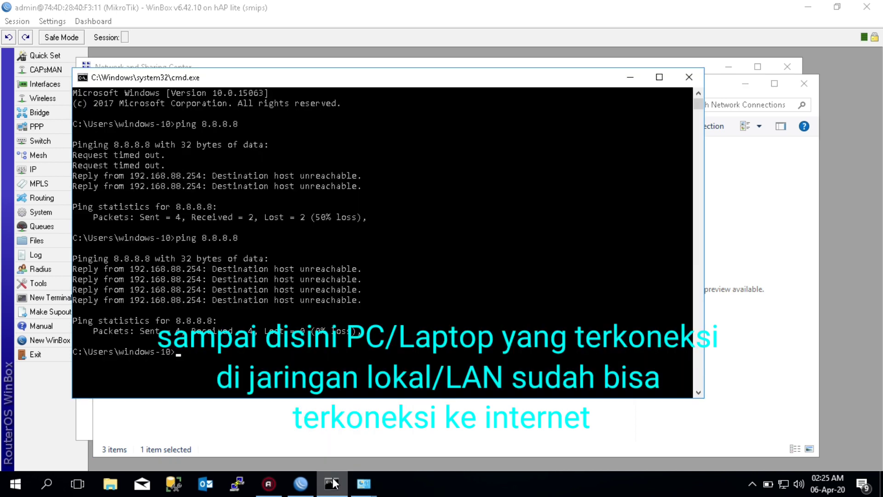
pyautogui.write('ping 8.8.8.8')
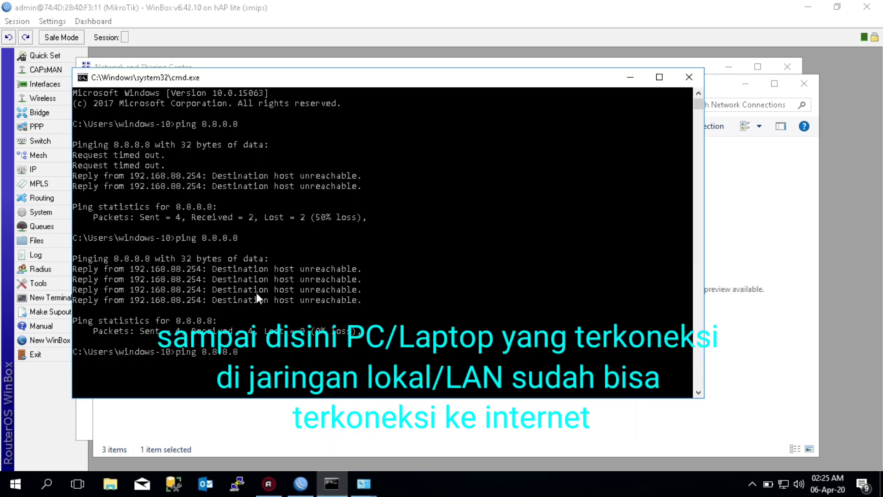
pyautogui.press('Return')
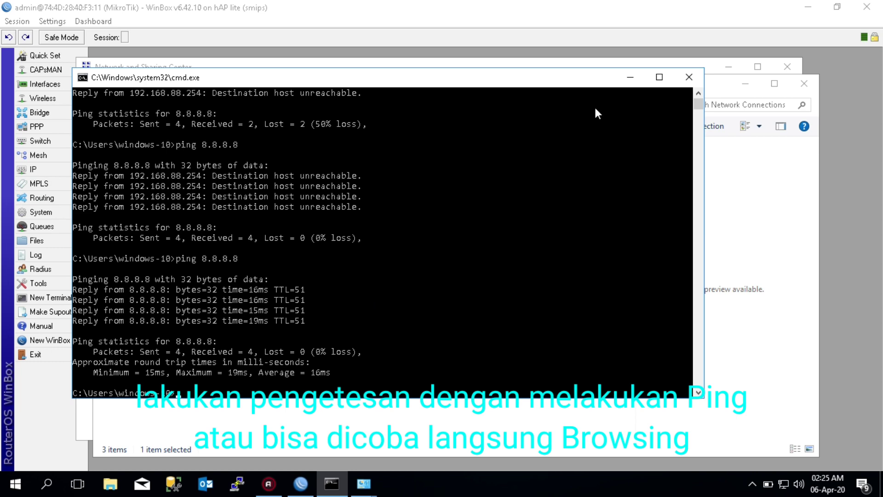
# Search 'chr' in the Start menu and launch Google Chrome
pyautogui.click(26, 490)
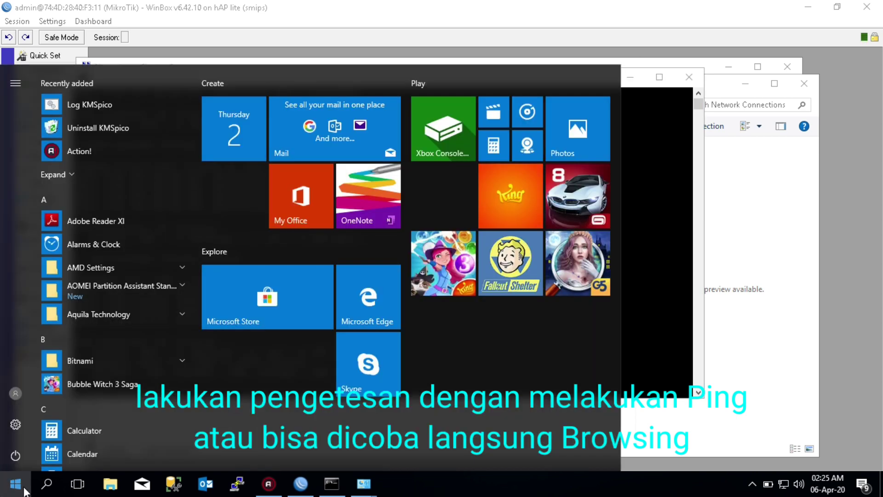
pyautogui.write('ch')
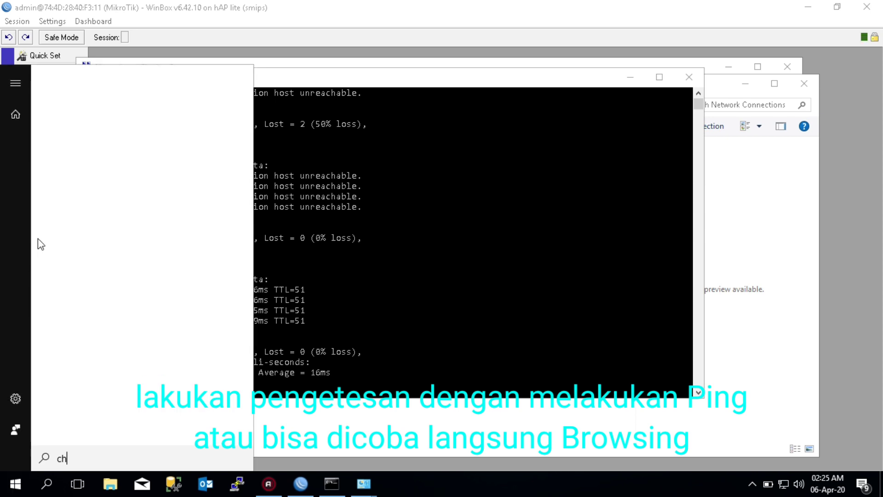
pyautogui.write('r')
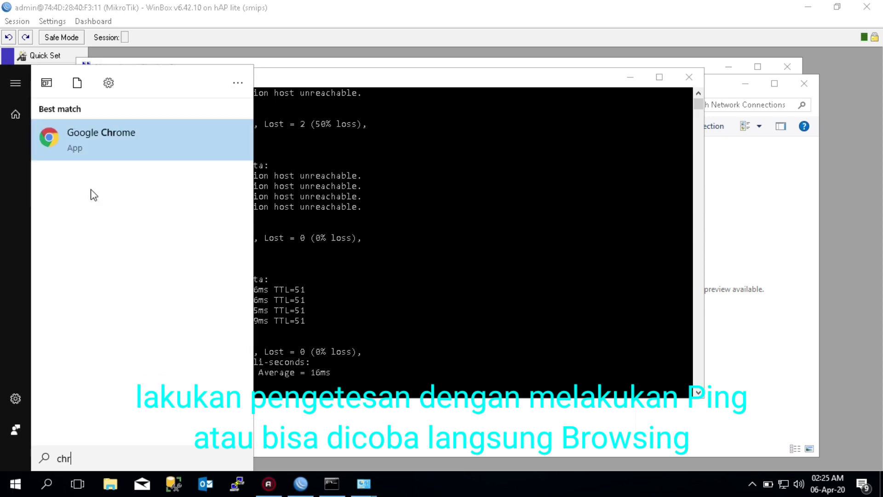
pyautogui.click(90, 143)
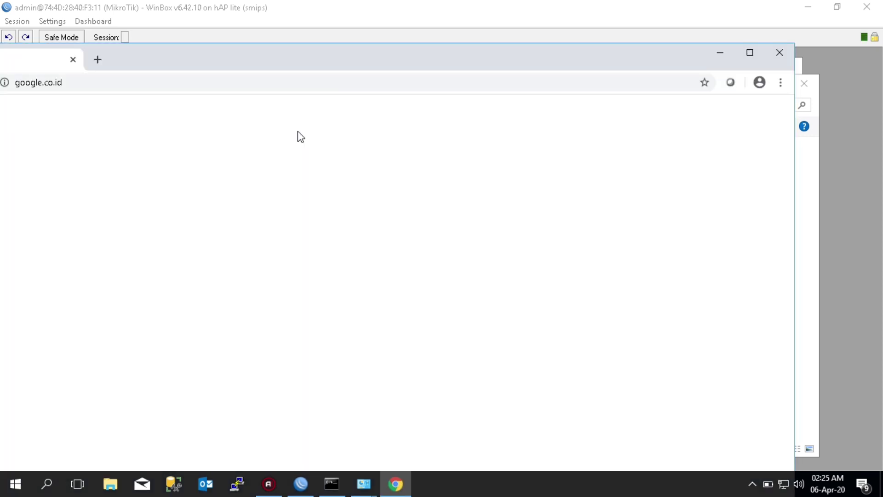
# Maximize Chrome and load youtube.com from the address bar
pyautogui.click(750, 52)
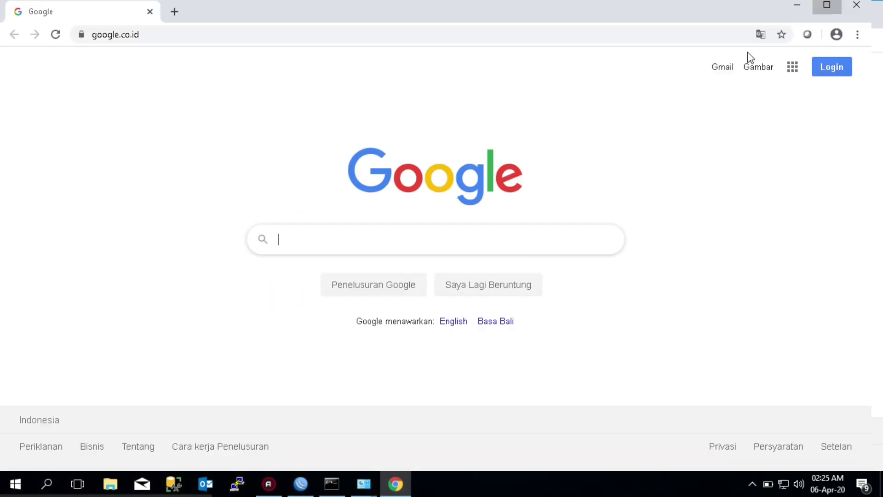
pyautogui.click(332, 36)
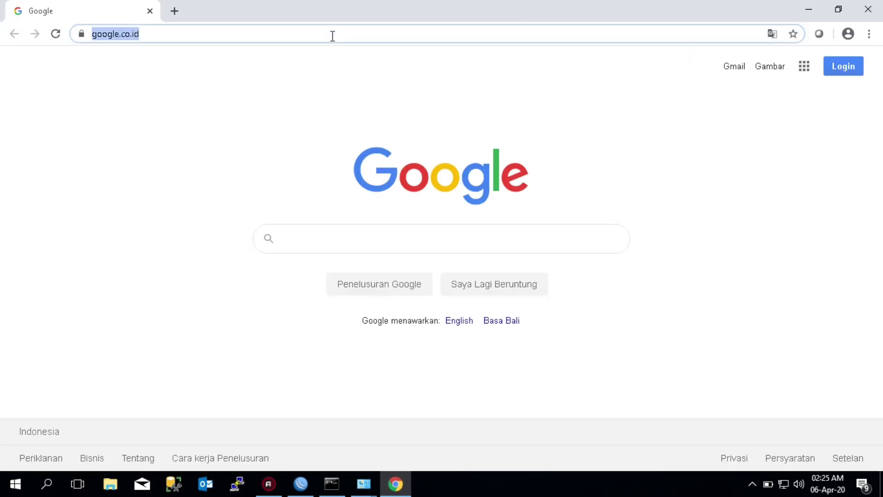
pyautogui.write('youtube.com')
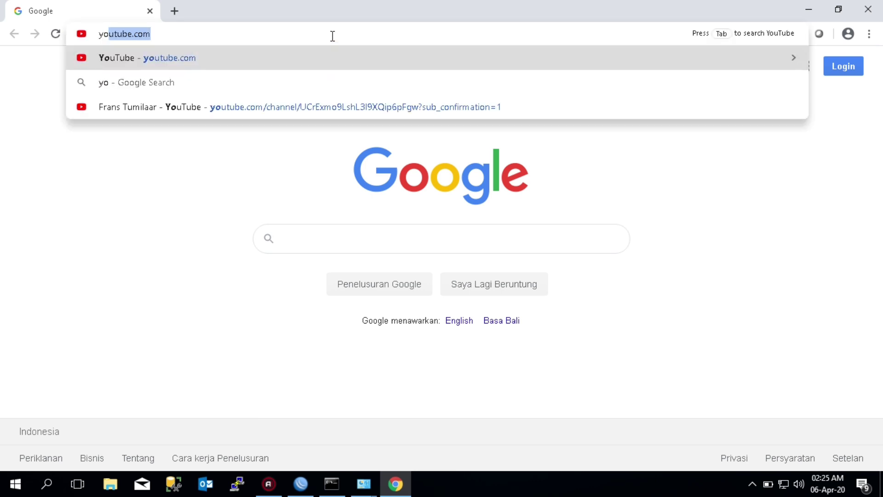
pyautogui.press('Return')
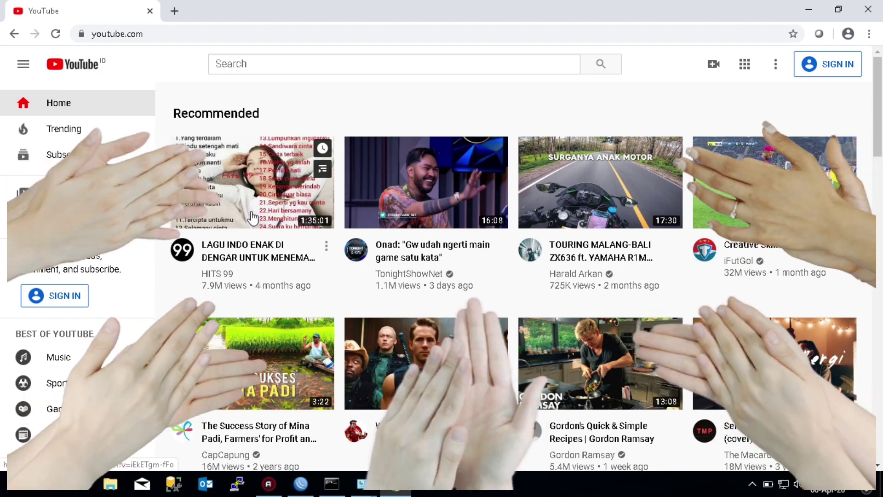
# Play the Indonesian song compilation past its ad and lower the system volume to 51
pyautogui.click(252, 216)
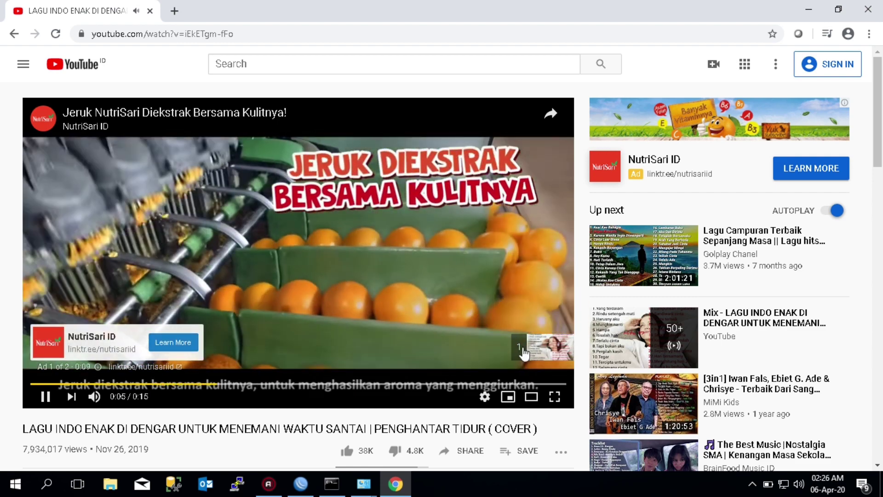
pyautogui.click(525, 347)
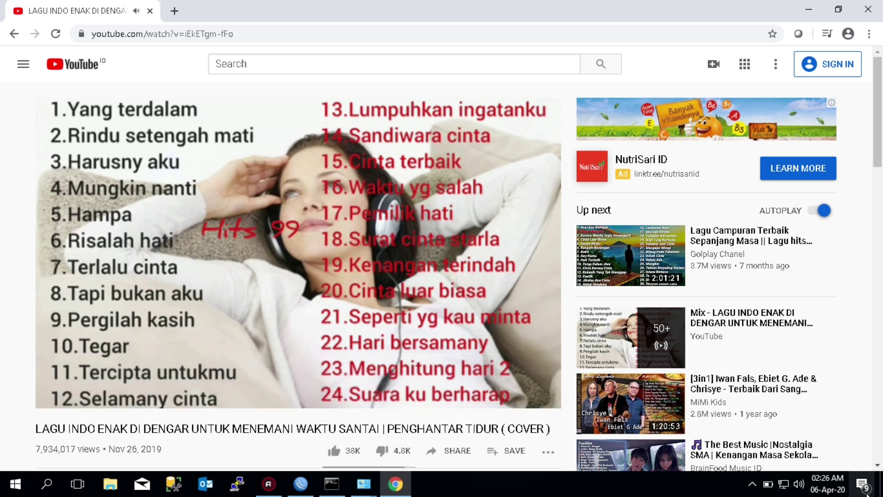
pyautogui.click(799, 483)
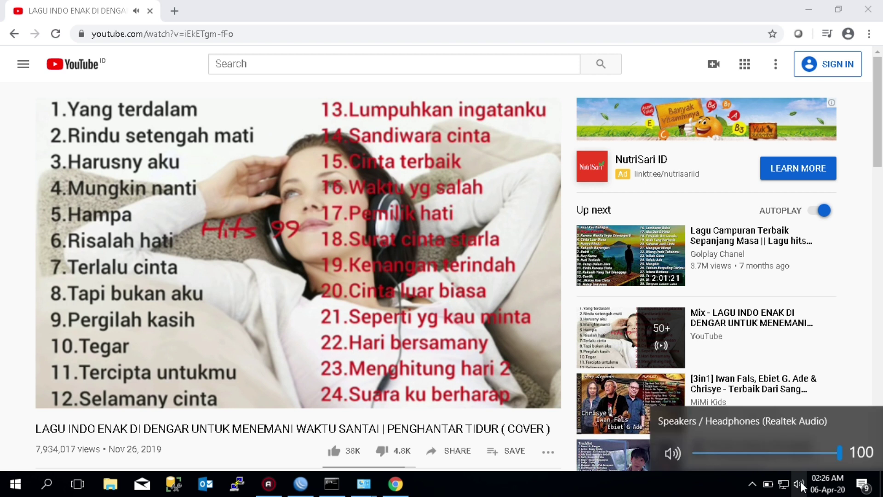
pyautogui.moveTo(838, 454); pyautogui.dragTo(766, 452)
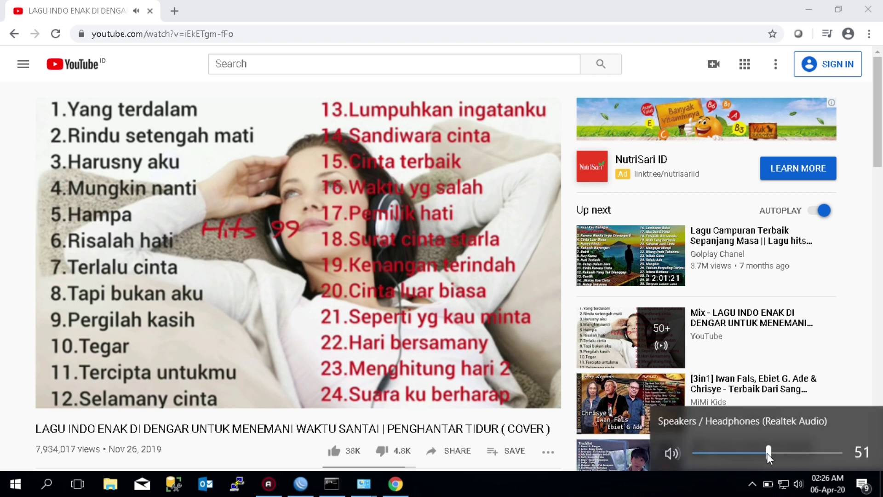
pyautogui.click(686, 20)
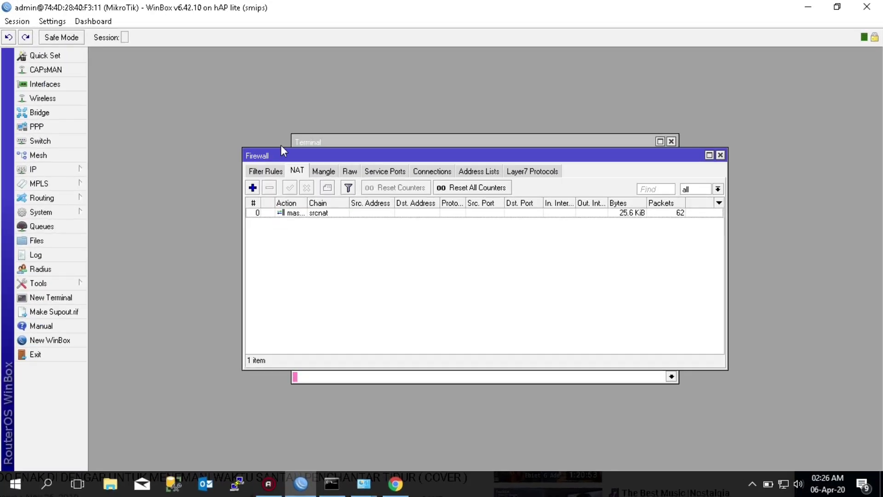
# Open IP > DHCP Server and start DHCP Setup on interface ether2
pyautogui.click(74, 175)
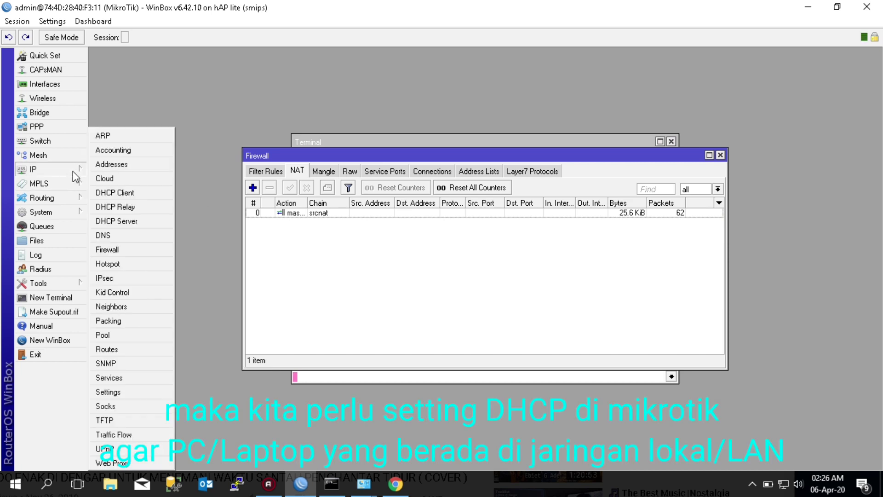
pyautogui.click(129, 223)
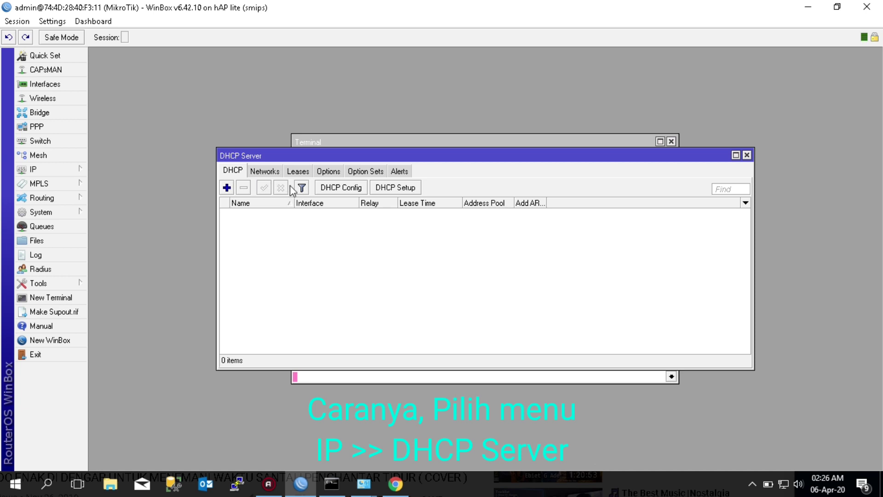
pyautogui.click(396, 187)
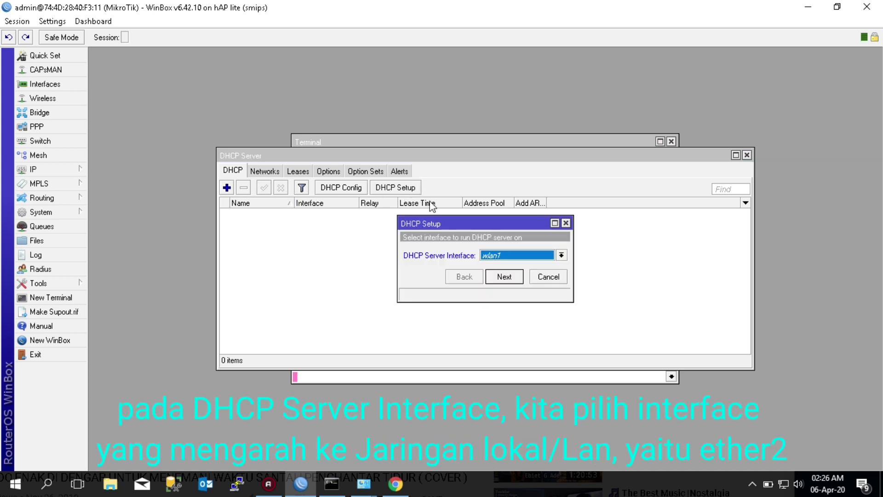
pyautogui.click(561, 254)
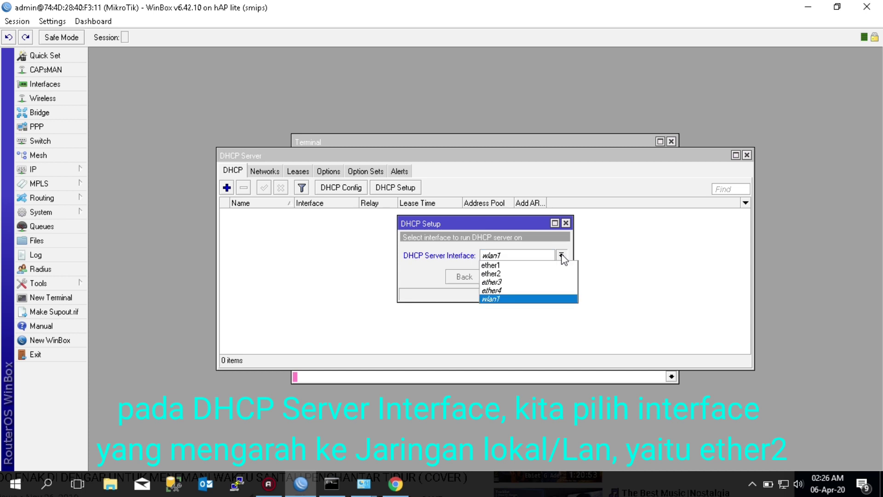
pyautogui.click(531, 274)
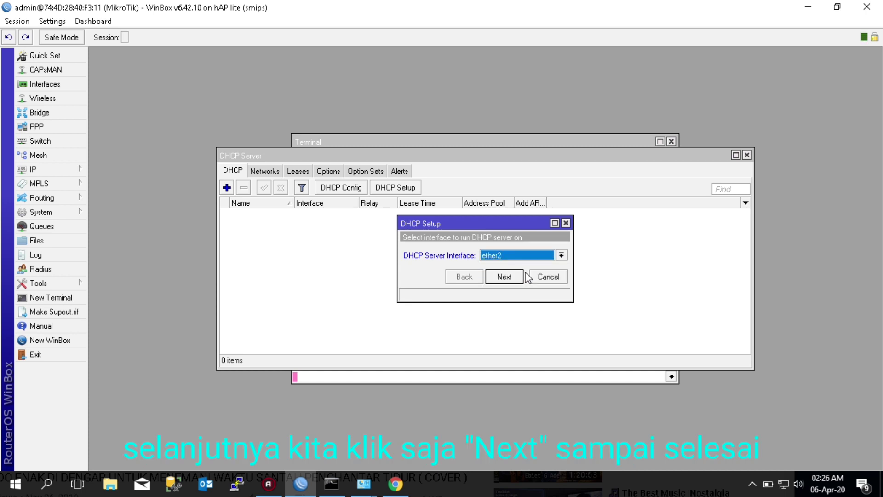
pyautogui.click(505, 281)
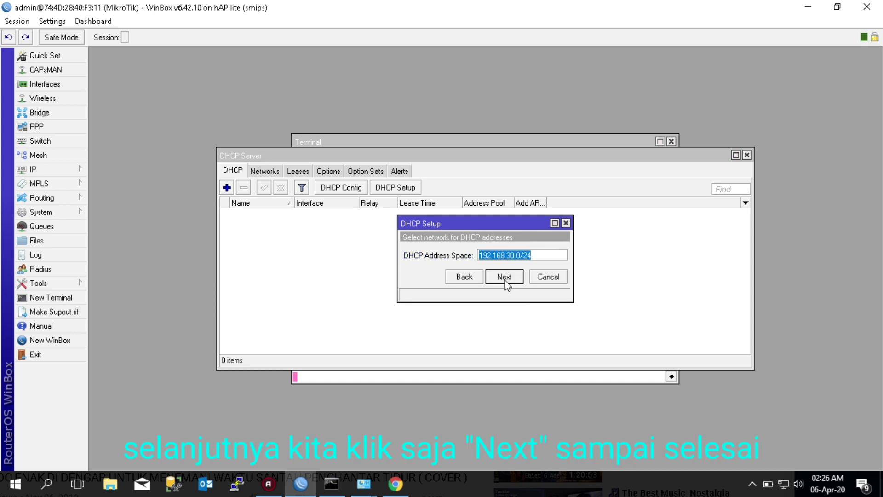
# Accept 192.168.30.0/24, gateway 192.168.30.1, the pool, DNS 192.168.1.1 and 00:10:00 lease
pyautogui.click(505, 279)
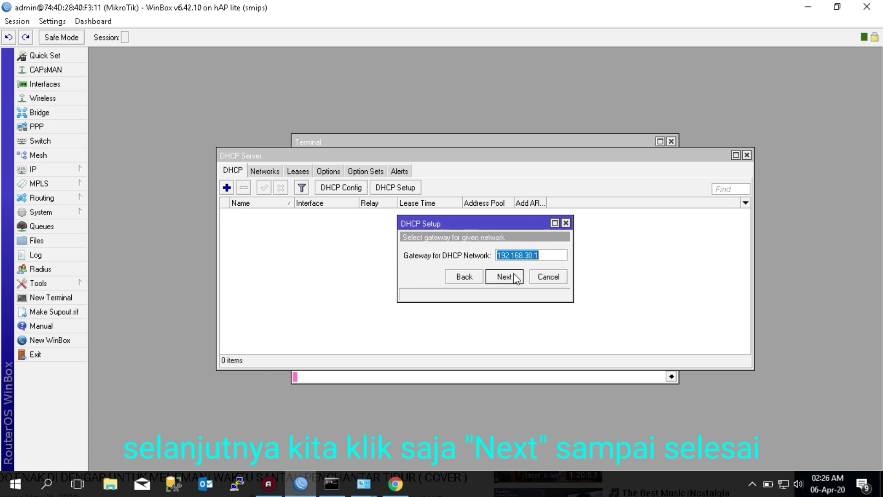
pyautogui.click(514, 278)
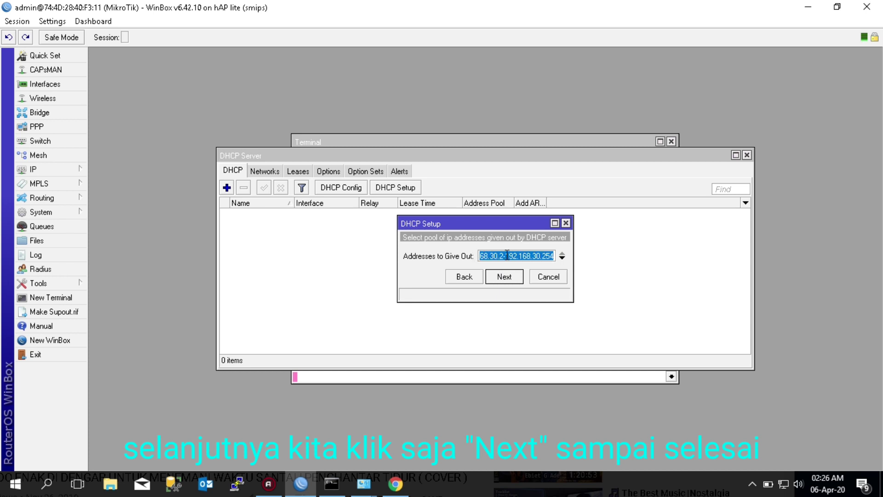
pyautogui.click(501, 277)
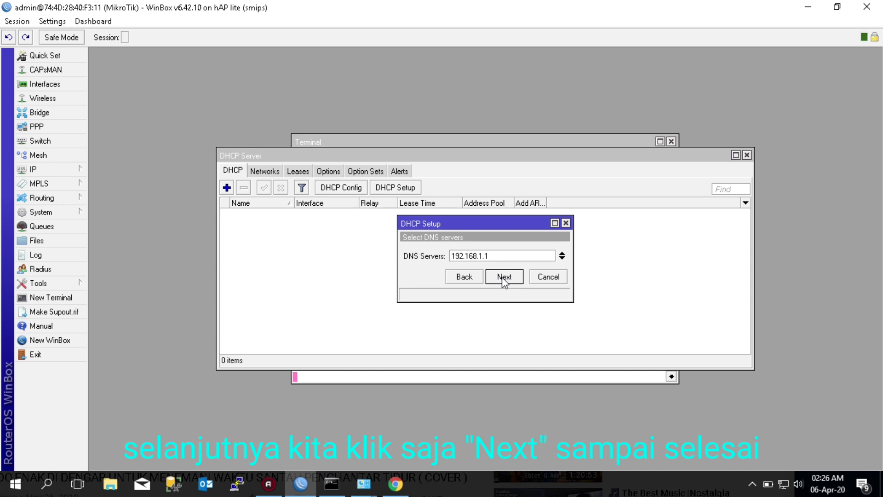
pyautogui.click(501, 277)
pyautogui.click(501, 277)
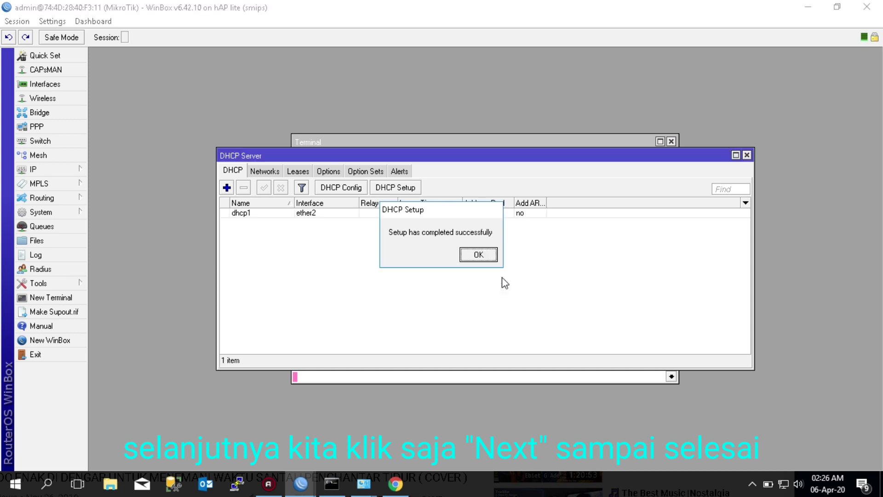
pyautogui.click(478, 255)
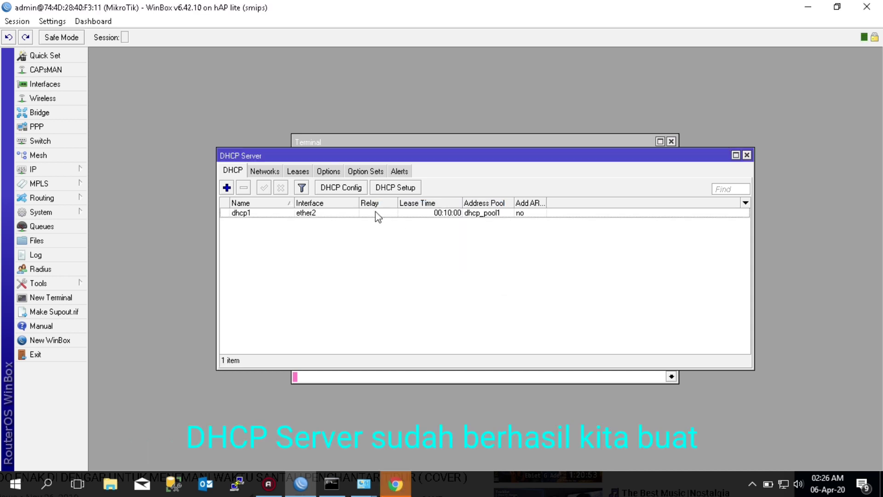
pyautogui.click(322, 213)
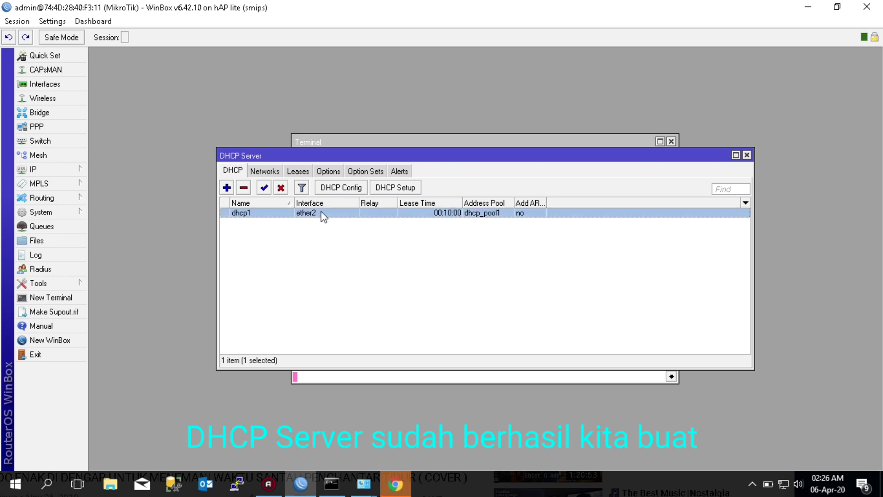
pyautogui.click(62, 170)
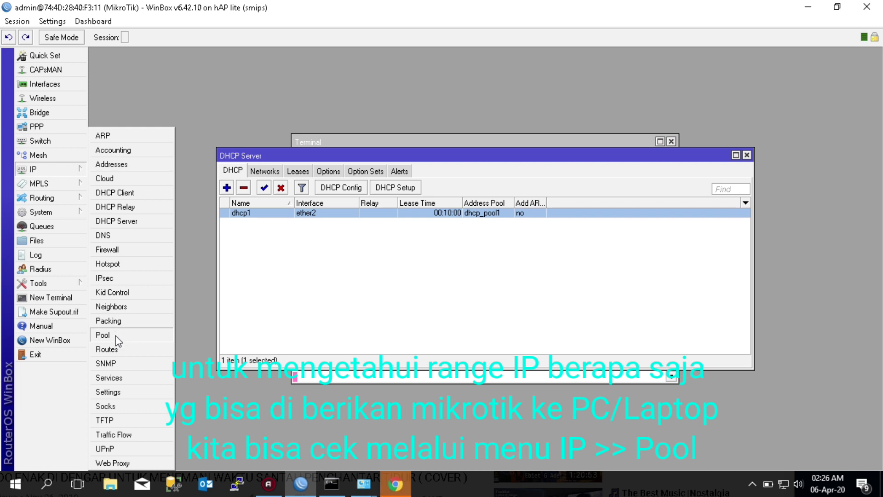
pyautogui.click(115, 336)
pyautogui.click(407, 214)
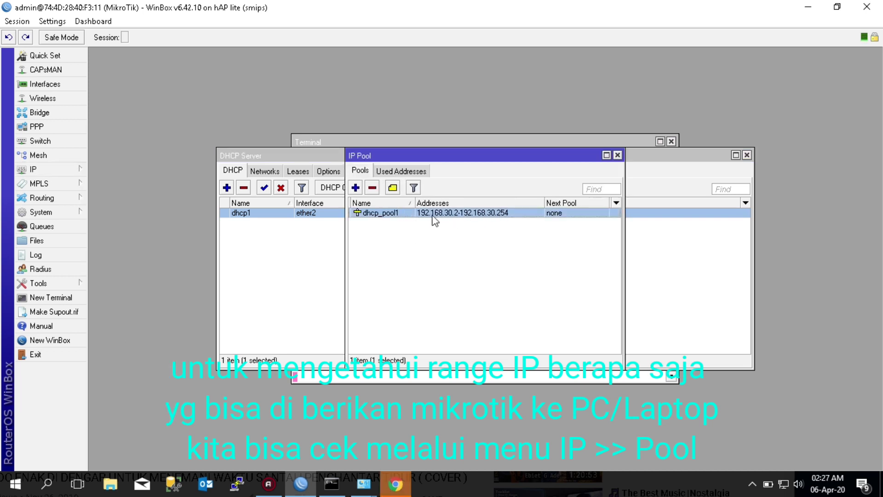
pyautogui.click(617, 156)
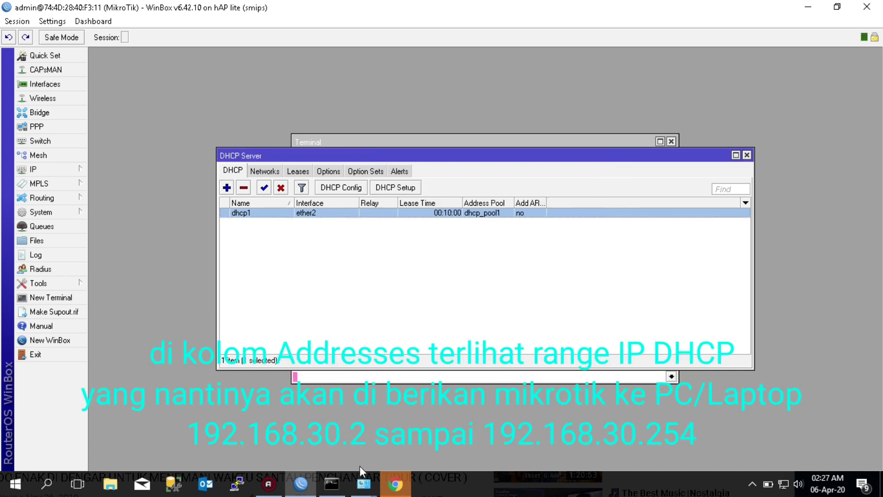
pyautogui.moveTo(359, 488)
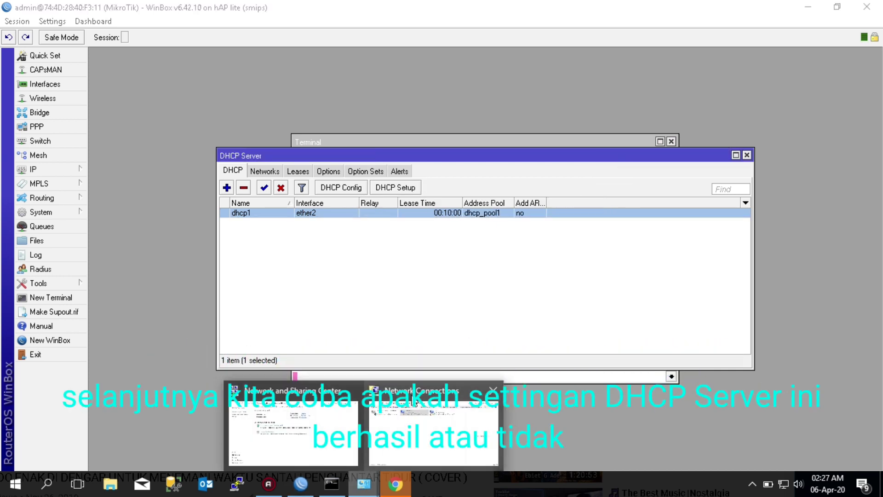
# Set the Ethernet adapter's IPv4 to obtain the IP address and DNS servers automatically
pyautogui.click(413, 401)
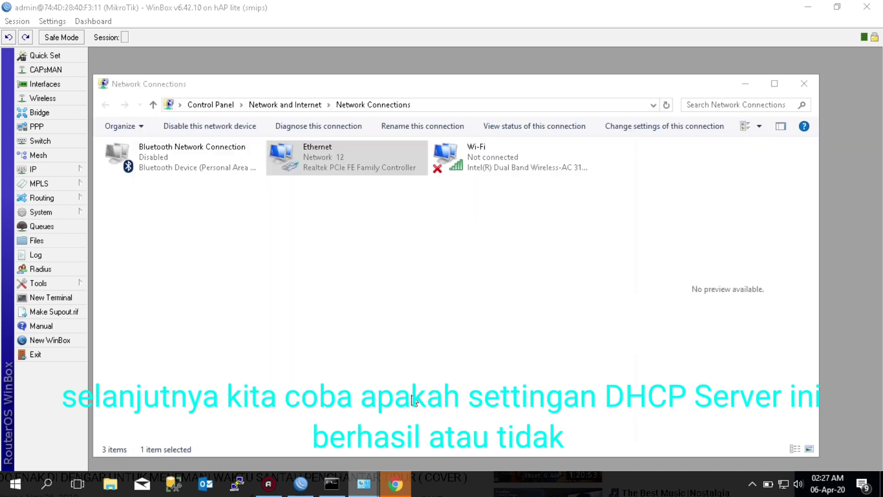
pyautogui.rightClick(324, 166)
pyautogui.click(358, 285)
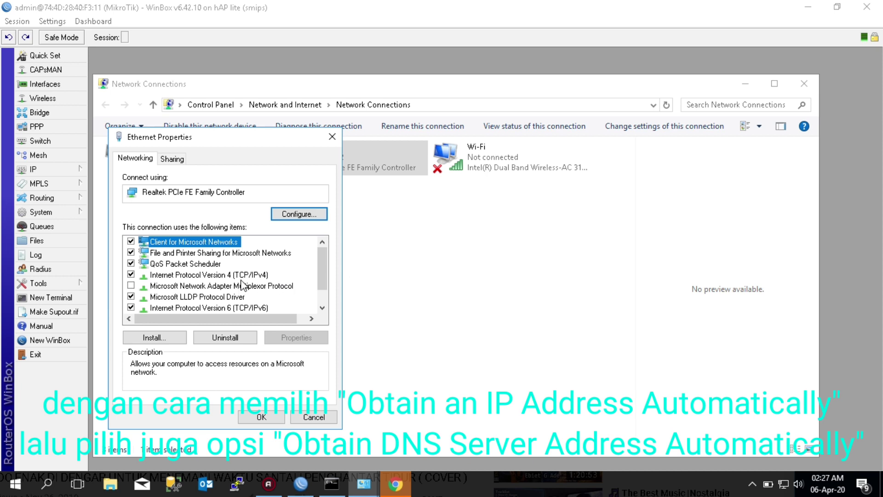
pyautogui.doubleClick(243, 279)
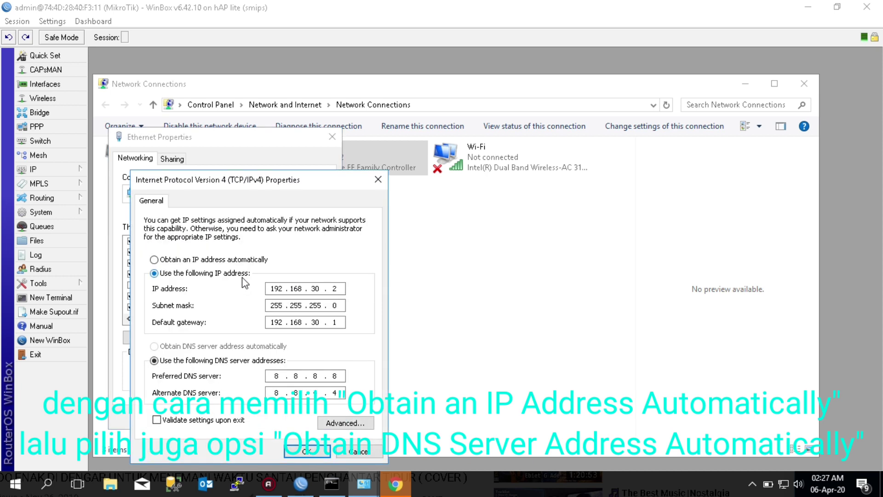
pyautogui.click(222, 260)
pyautogui.click(191, 346)
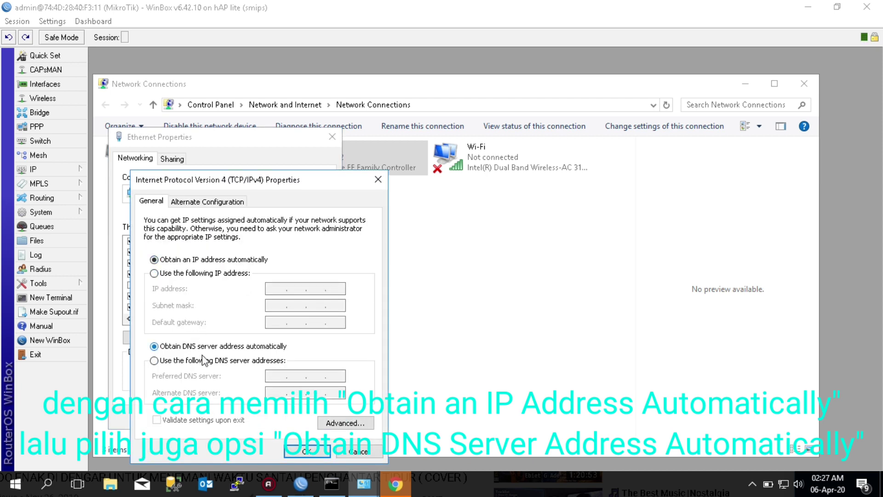
pyautogui.click(299, 451)
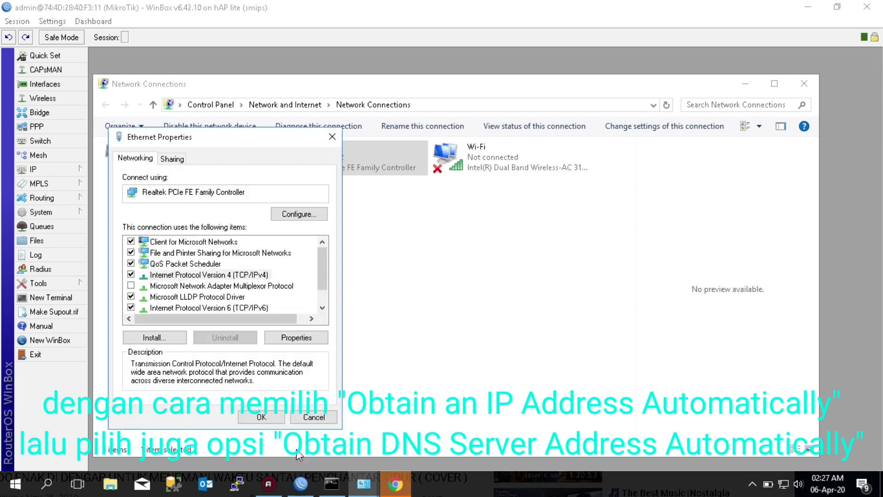
pyautogui.click(259, 416)
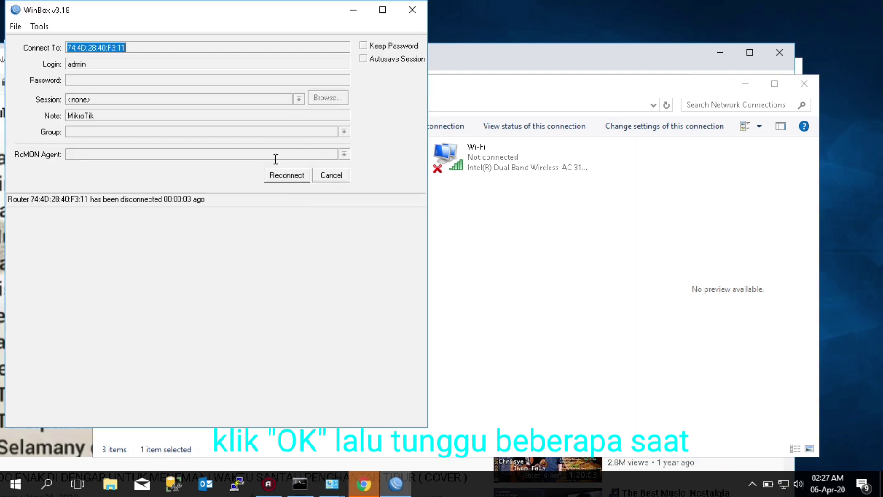
# Reconnect to the router at 192.168.30.1 from Neighbors, close Chrome and maximize WinBox
pyautogui.click(323, 183)
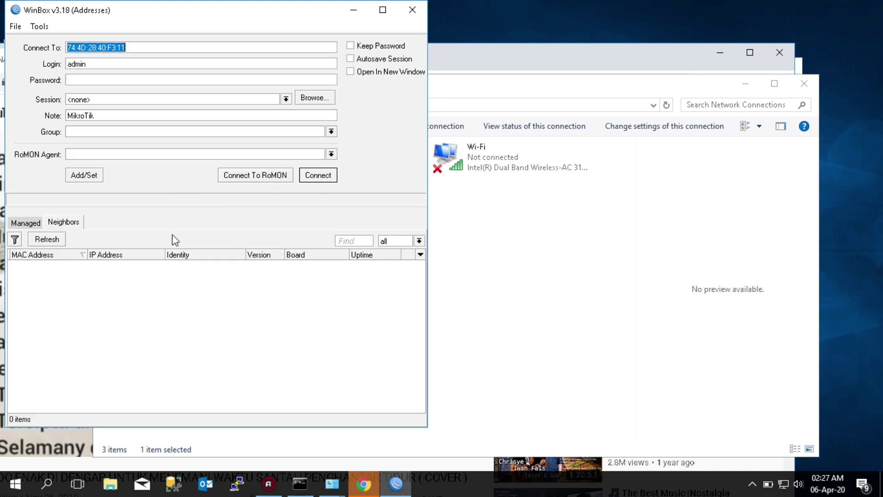
pyautogui.click(55, 239)
pyautogui.click(56, 239)
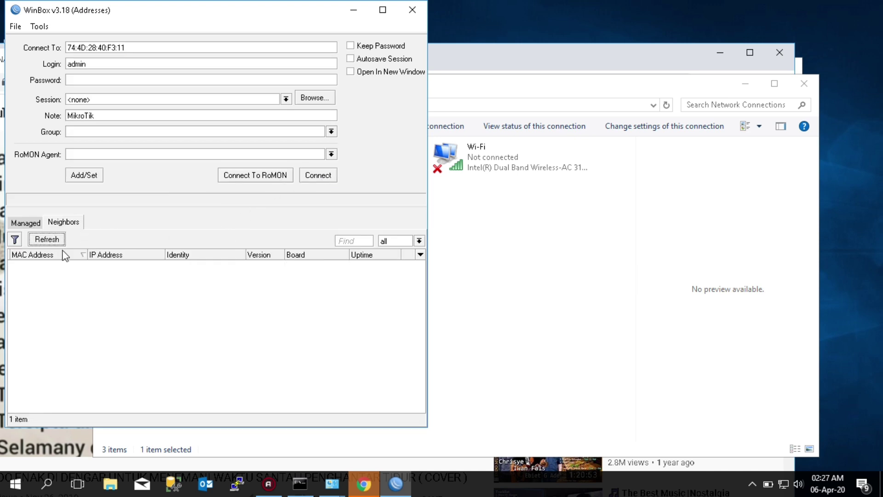
pyautogui.click(35, 265)
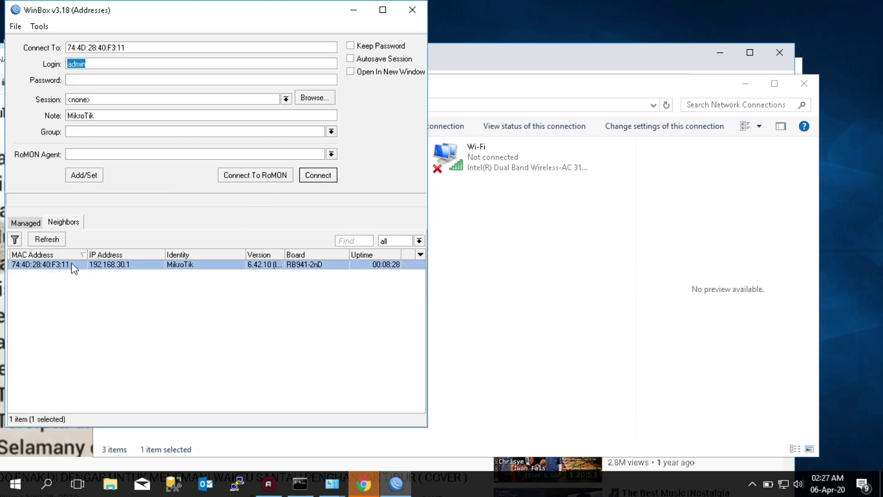
pyautogui.click(324, 176)
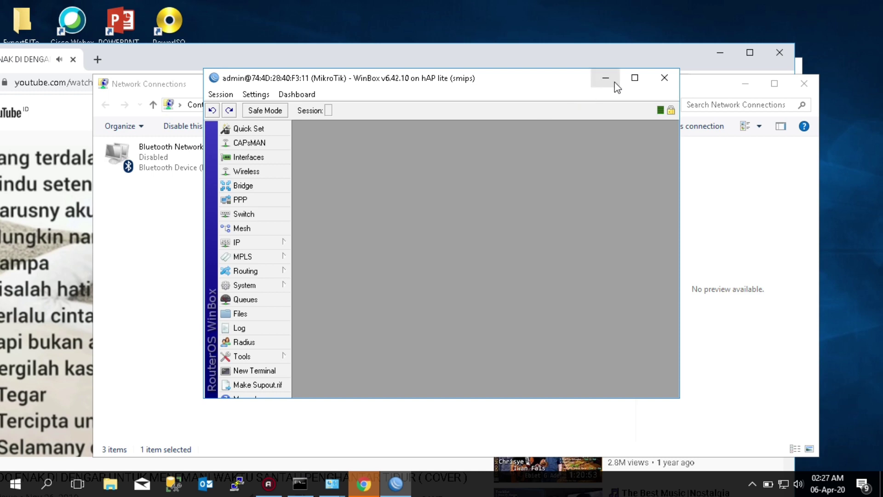
pyautogui.click(784, 52)
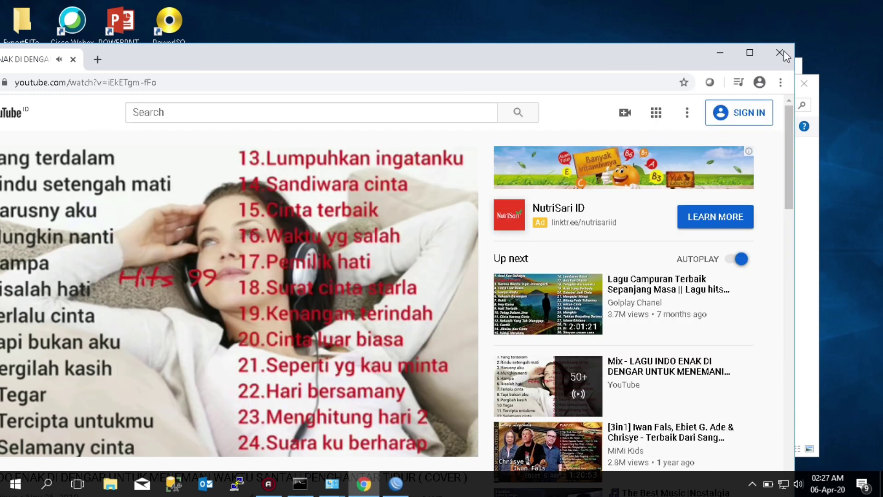
pyautogui.click(635, 78)
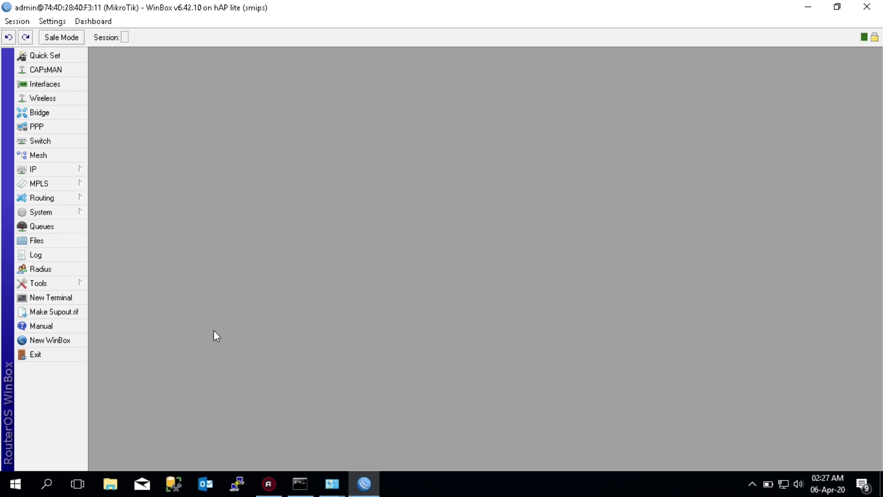
# Run ipconfig in Command Prompt and confirm the leased address 192.168.30.254
pyautogui.click(299, 474)
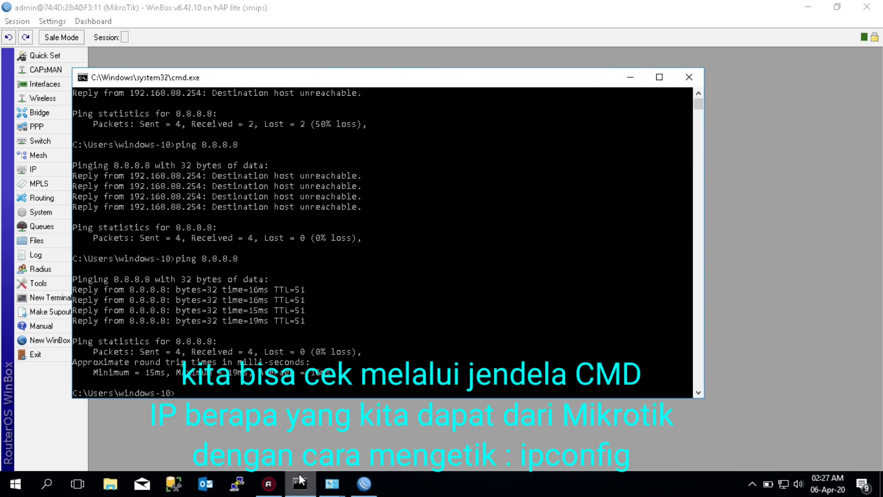
pyautogui.write('ipconfig')
pyautogui.press('Return')
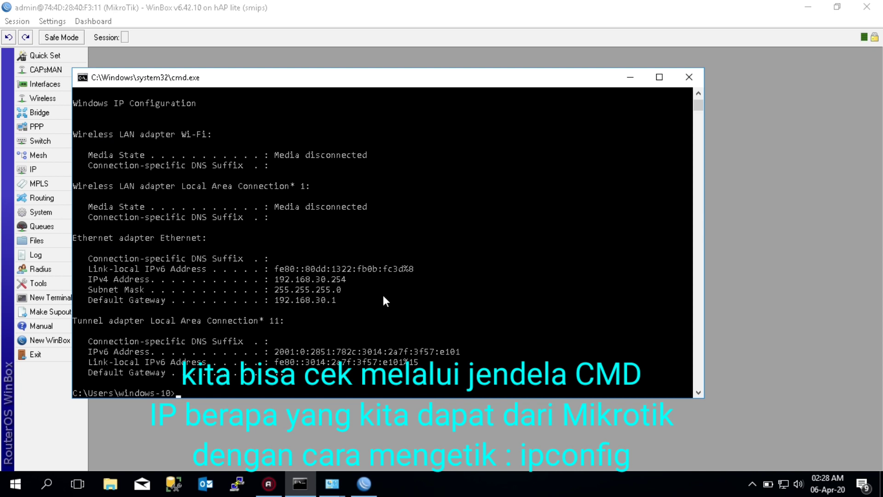
pyautogui.click(335, 280)
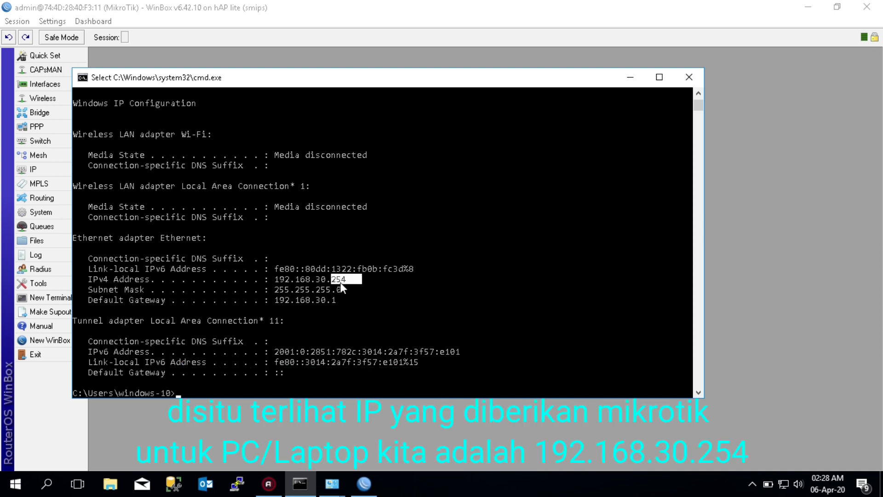
# Ping 8.8.8.8 for 4/4 replies, then minimize Command Prompt
pyautogui.write('ping 8.8.8.8')
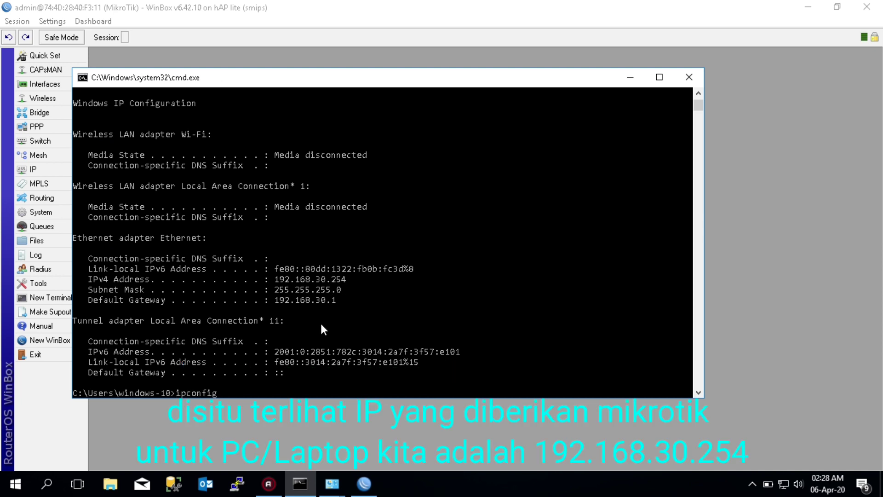
pyautogui.press('Return')
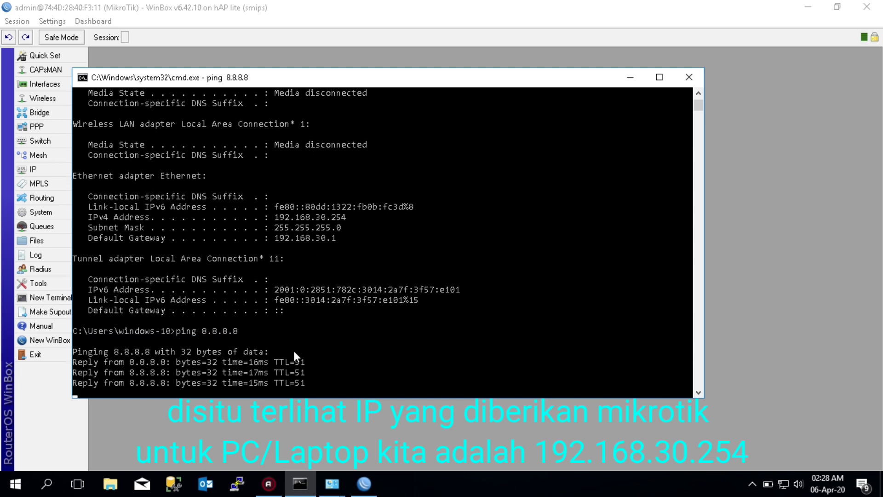
pyautogui.click(637, 84)
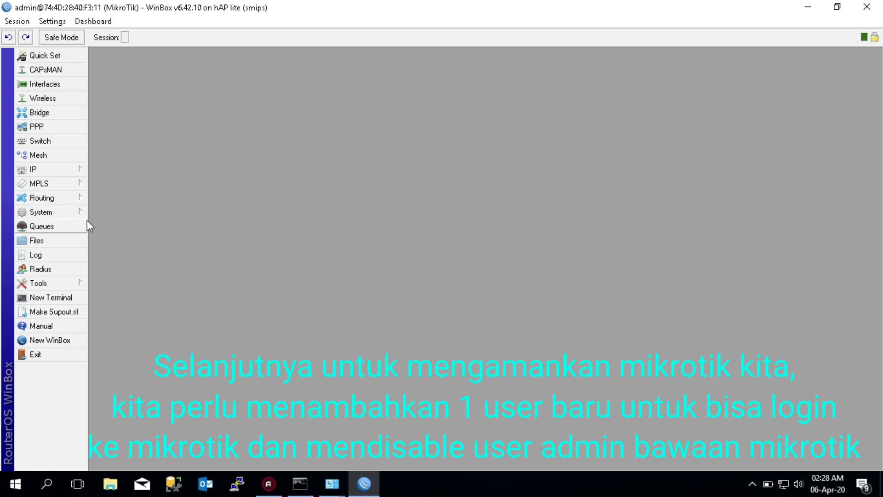
# Open System > Users and begin adding a new user with the + button
pyautogui.click(76, 214)
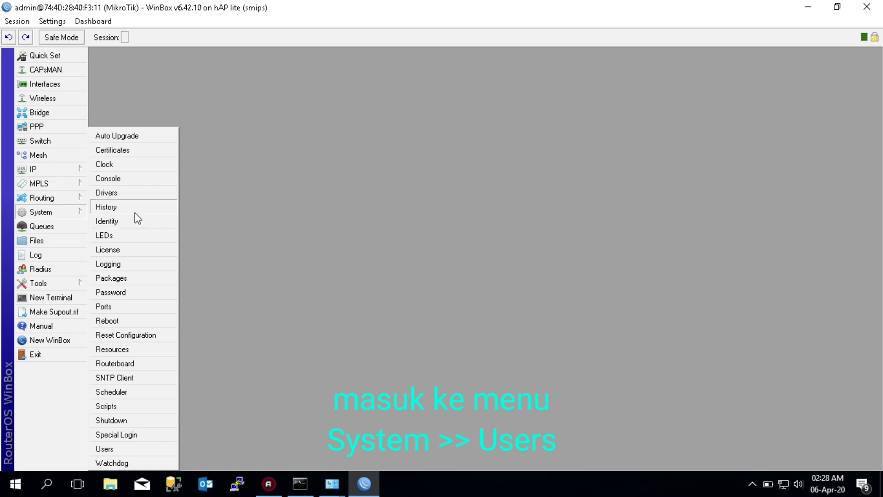
pyautogui.click(112, 449)
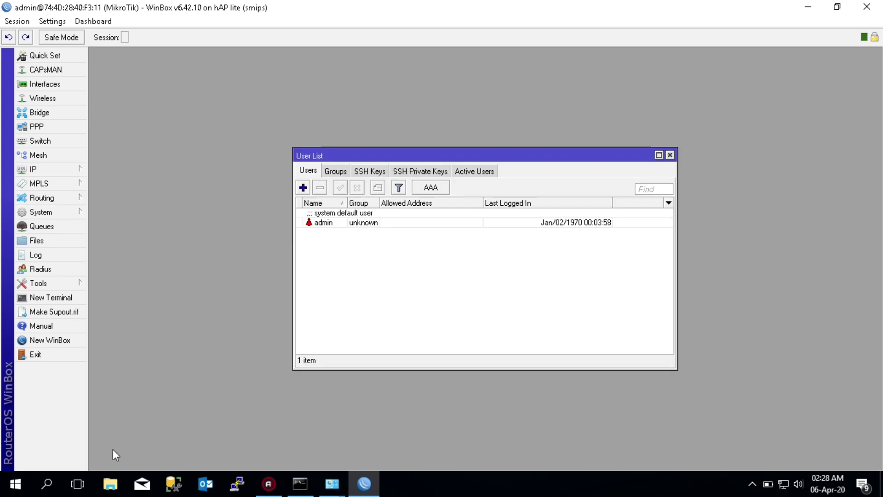
pyautogui.click(303, 188)
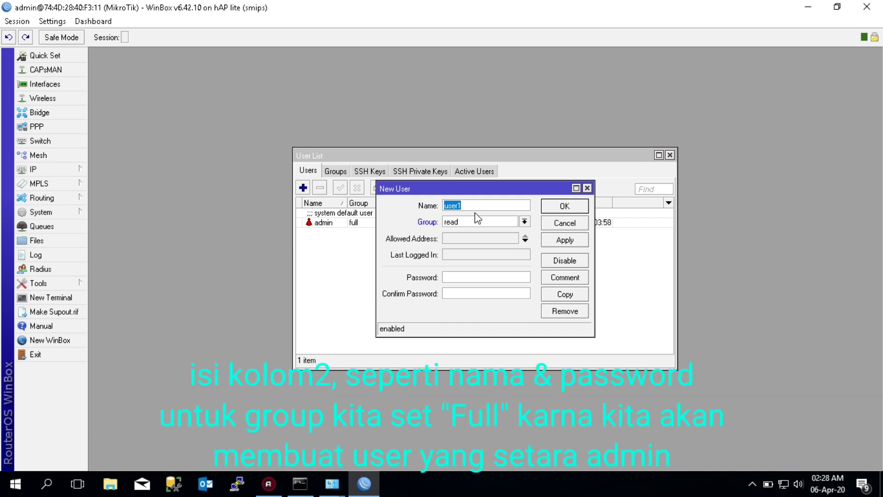
# Name the new user, assign it the full group, and enter and confirm its password
pyautogui.write('ginancy')
pyautogui.click(525, 222)
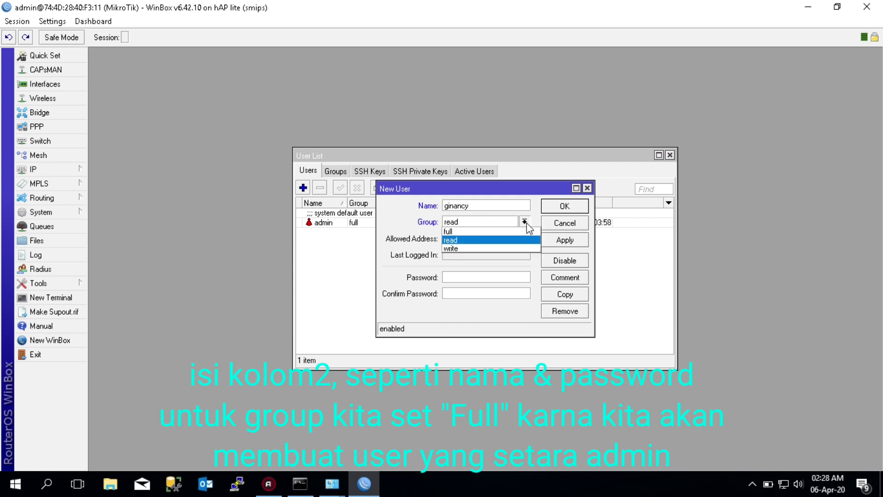
pyautogui.click(511, 232)
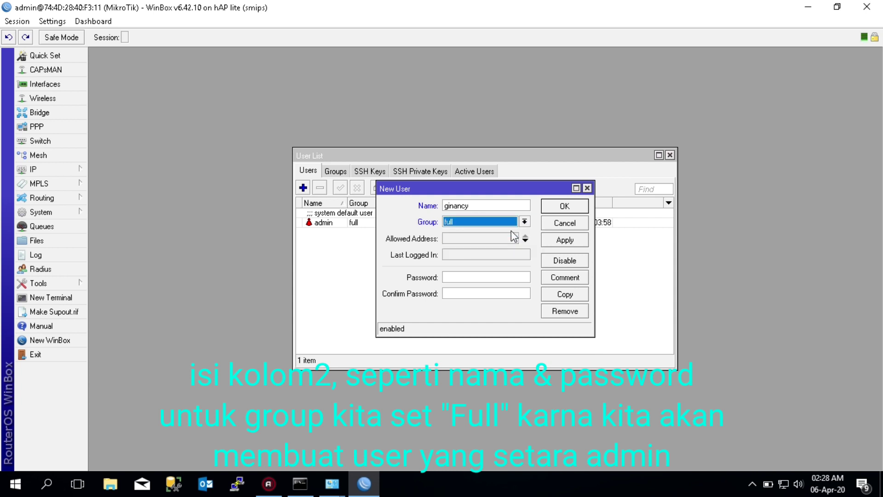
pyautogui.click(481, 277)
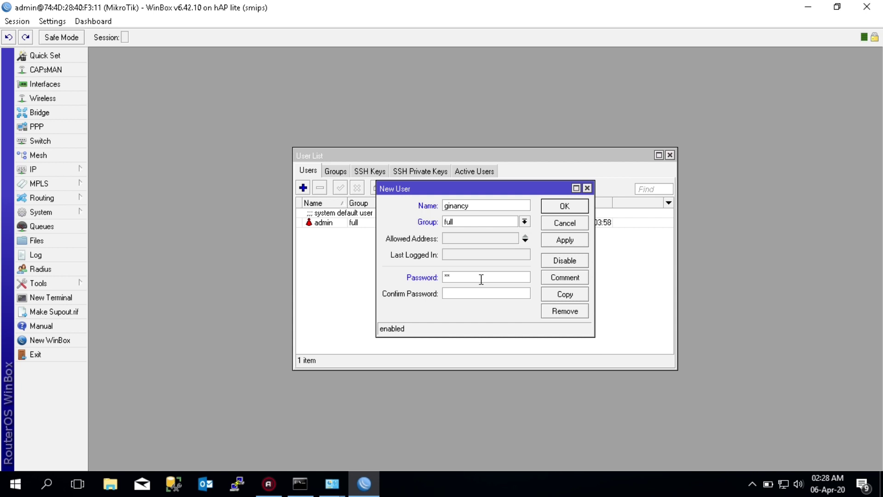
pyautogui.press('BackSpace')
pyautogui.press('BackSpace')
pyautogui.write('*********')
pyautogui.press('Tab')
pyautogui.write('*********')
# Give the new user an admin comment and save it to the router
pyautogui.click(564, 277)
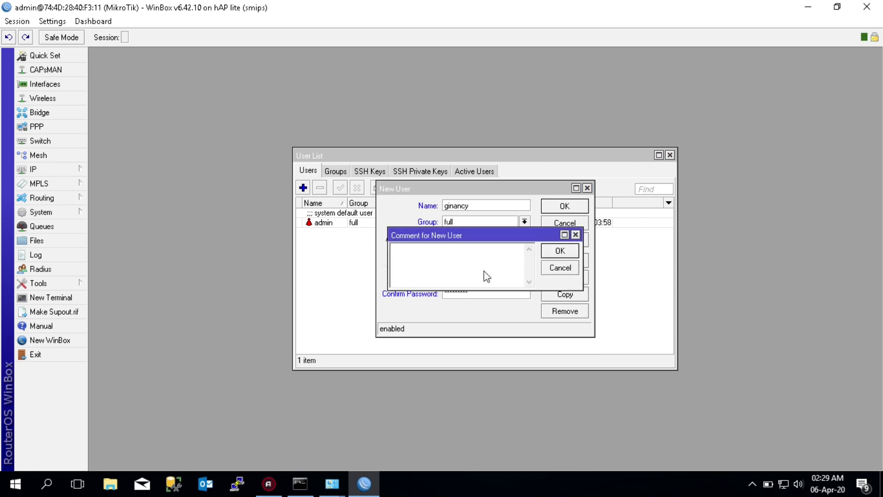
pyautogui.write('Ginancy Admin')
pyautogui.click(560, 251)
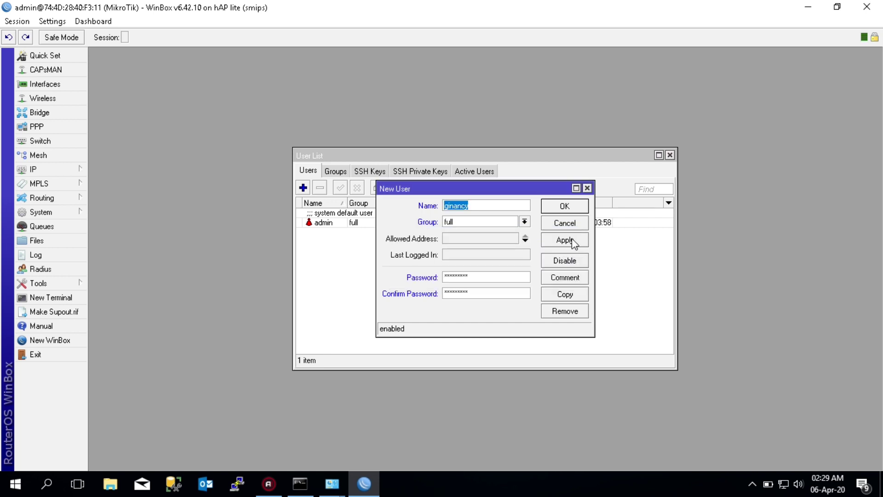
pyautogui.click(571, 241)
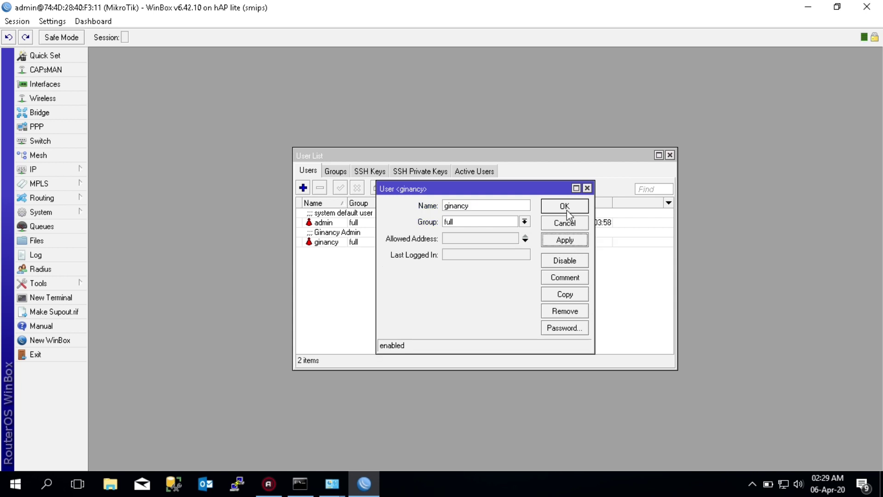
pyautogui.click(565, 205)
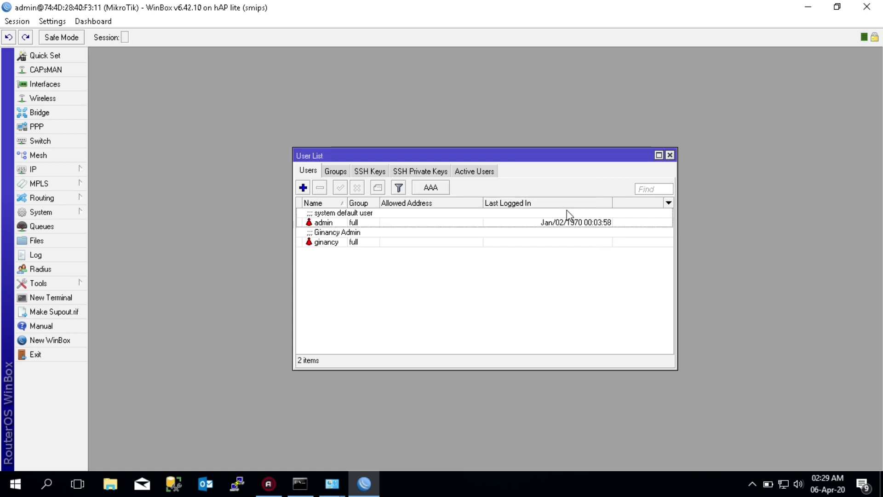
pyautogui.click(338, 223)
# Disable the default admin account in the User List
pyautogui.click(358, 189)
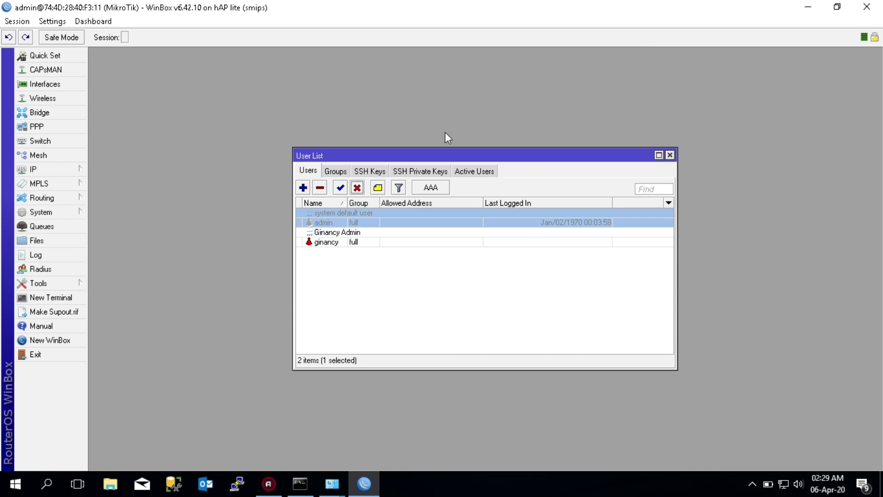
pyautogui.doubleClick(508, 16)
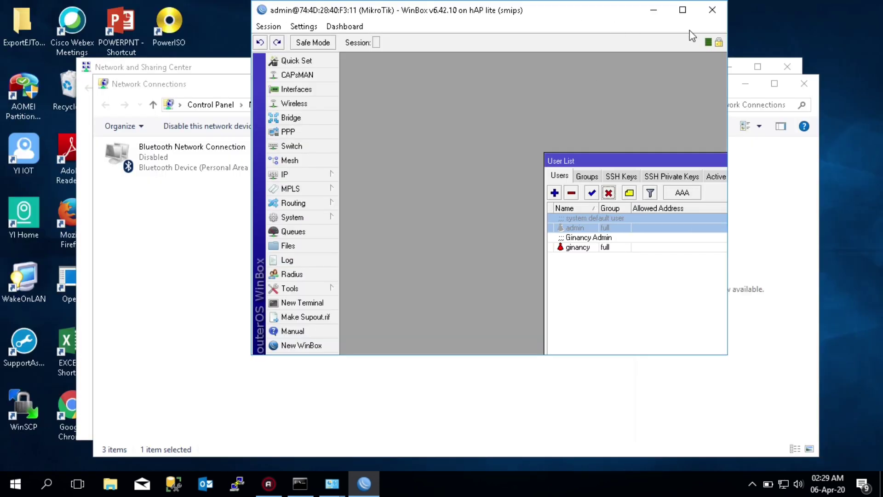
# Close the router session, Network Connections and Network and Sharing Center windows, then relaunch WinBox
pyautogui.click(712, 13)
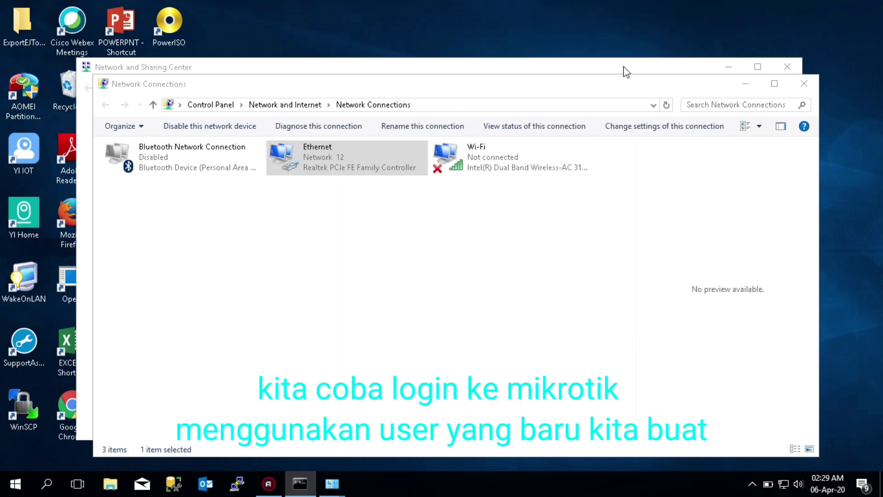
pyautogui.click(800, 84)
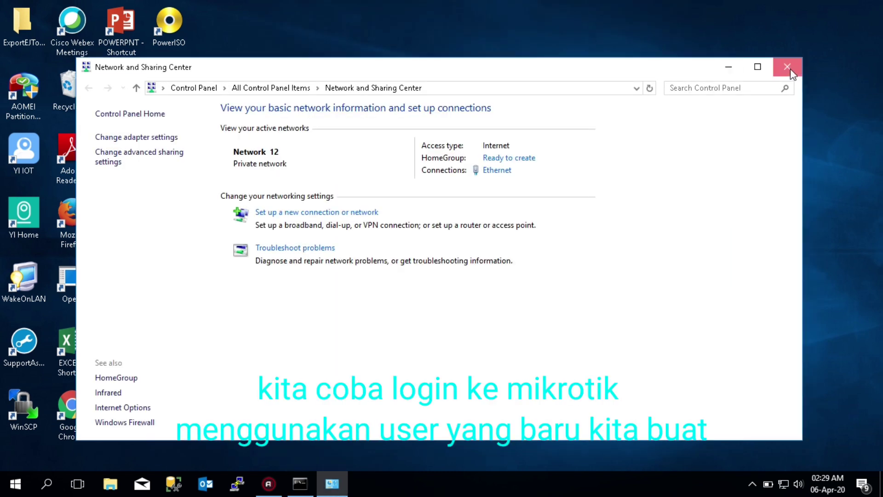
pyautogui.click(788, 67)
pyautogui.doubleClick(126, 272)
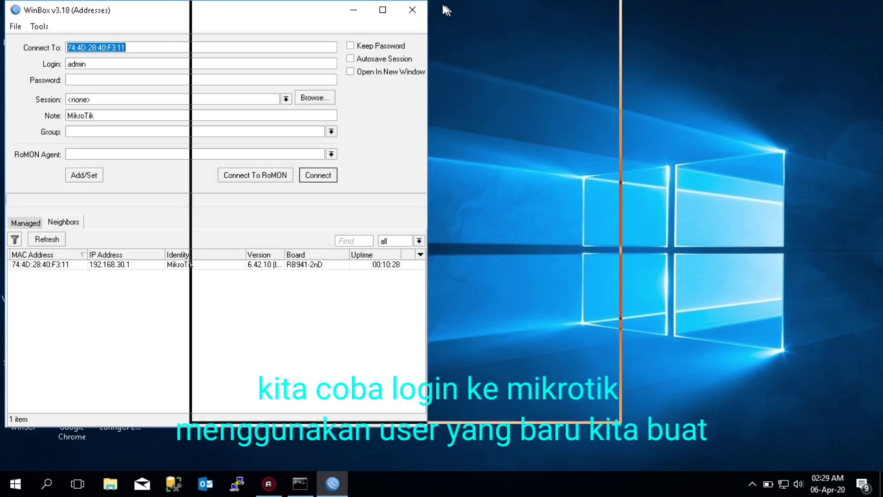
# Attempt to connect to the router as admin, which is refused because admin is disabled
pyautogui.moveTo(259, 12); pyautogui.dragTo(453, 11)
pyautogui.click(290, 64)
pyautogui.doubleClick(288, 63)
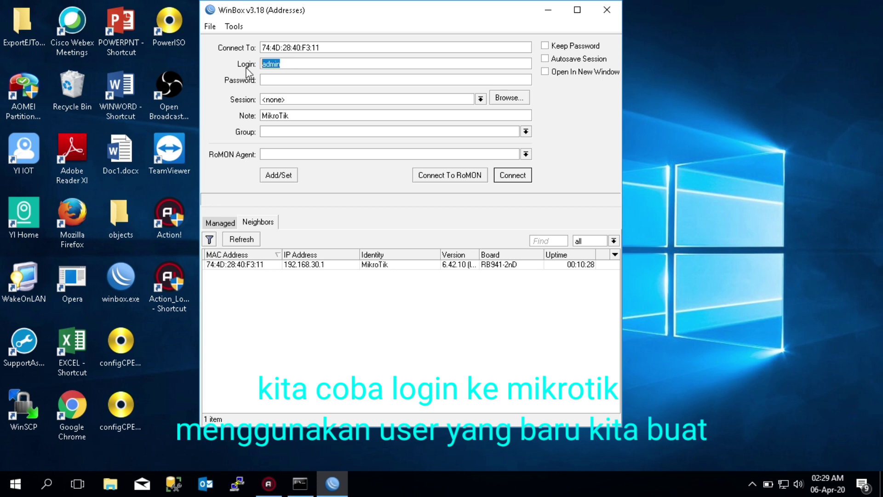
pyautogui.click(519, 177)
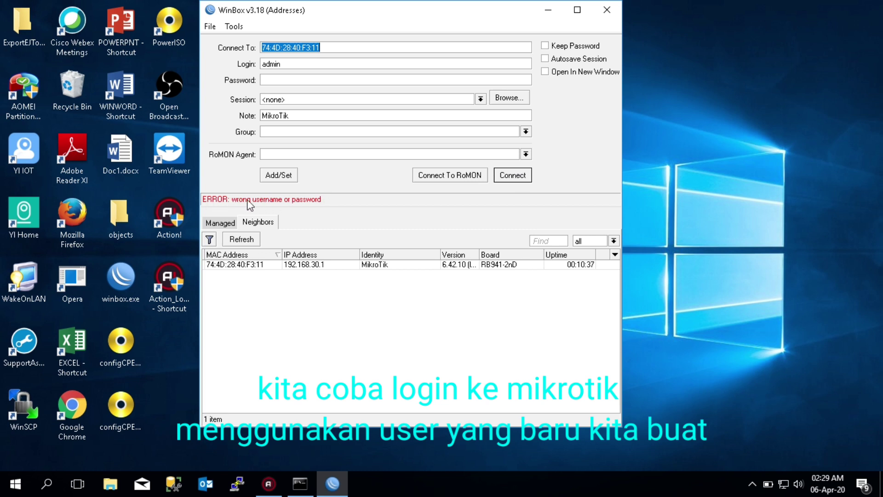
# Connect to the router with the new full-group user's login name and password
pyautogui.doubleClick(285, 69)
pyautogui.write('gina')
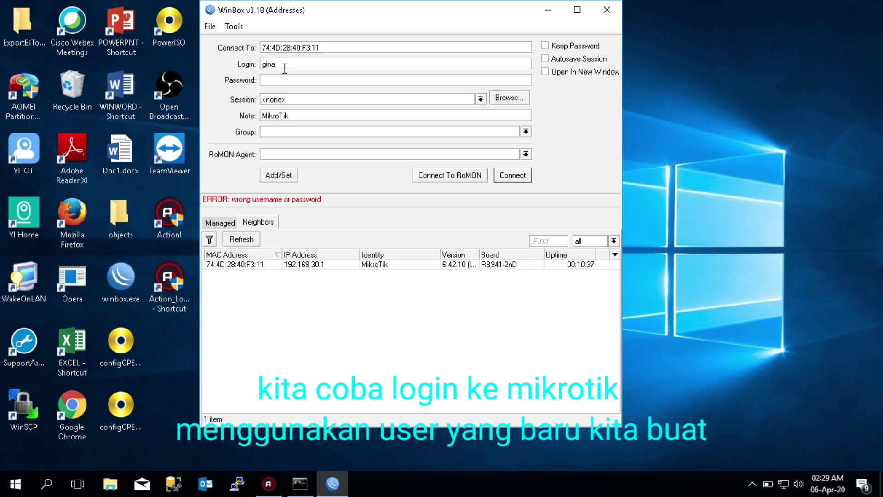
pyautogui.write('ncy')
pyautogui.press('Tab')
pyautogui.write('******')
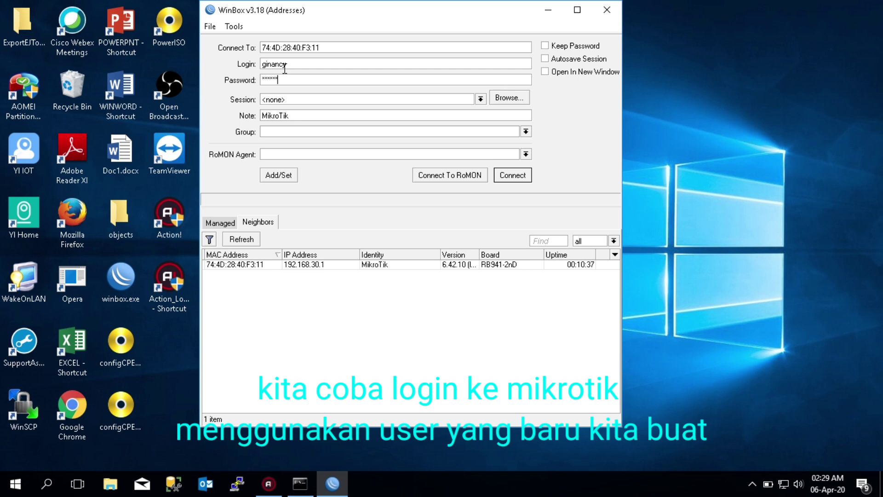
pyautogui.write('***')
pyautogui.click(526, 178)
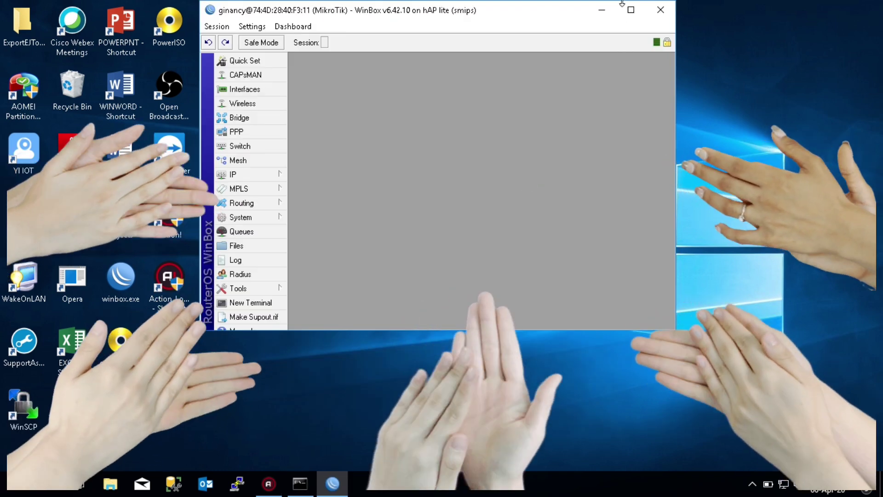
# Apply a +07:00 manual time zone offset in the System > Clock settings
pyautogui.click(631, 10)
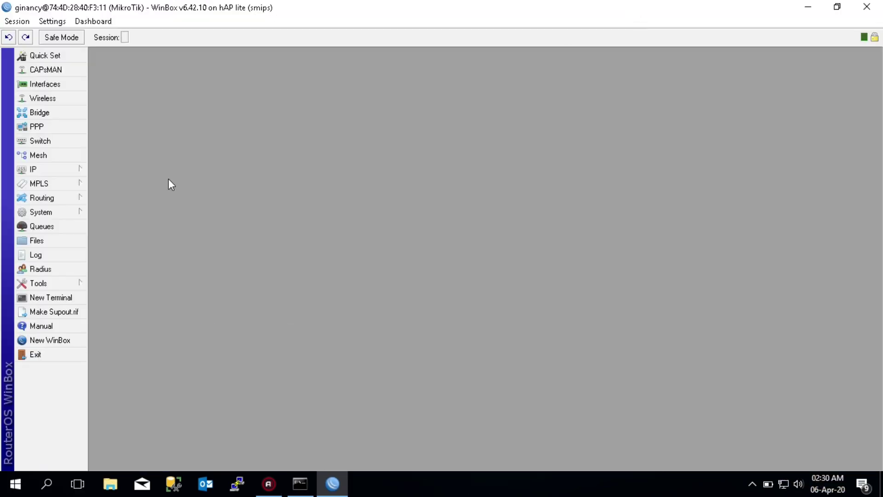
pyautogui.click(72, 211)
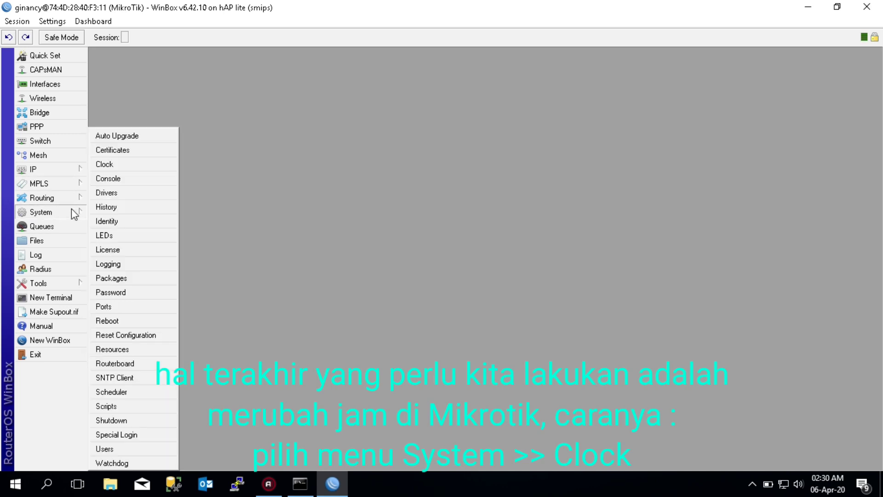
pyautogui.click(131, 165)
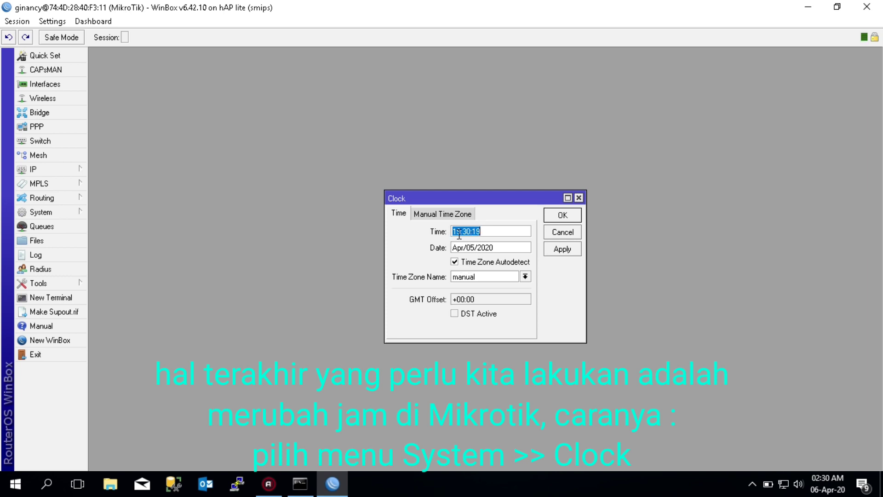
pyautogui.click(441, 217)
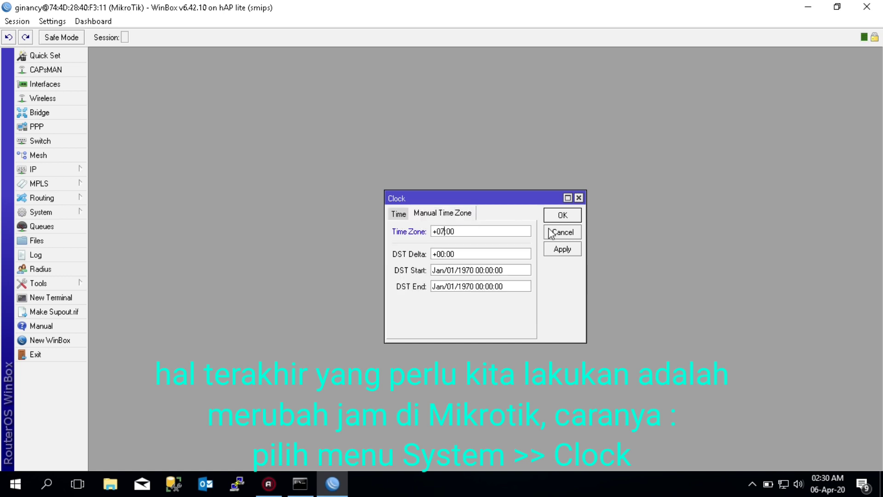
pyautogui.click(559, 250)
pyautogui.click(399, 214)
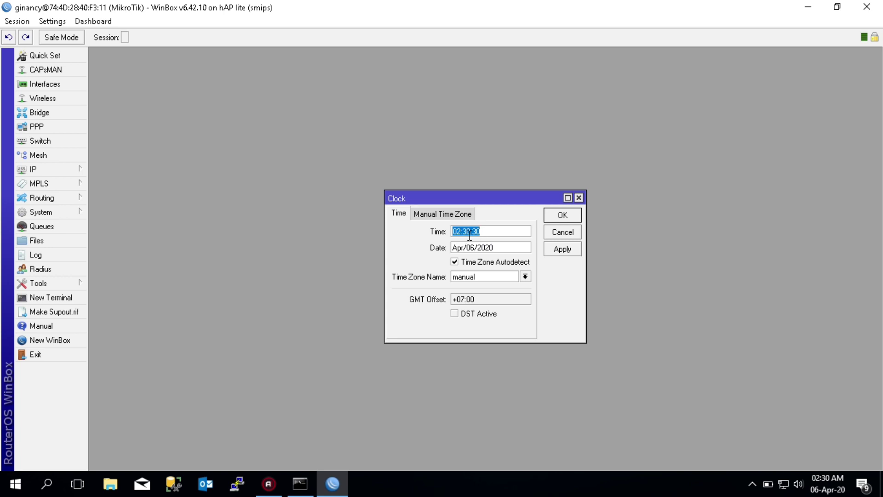
# Choose Asia/Jakarta as the time zone name, untick Time Zone Autodetect, apply, and close the Clock window
pyautogui.click(525, 277)
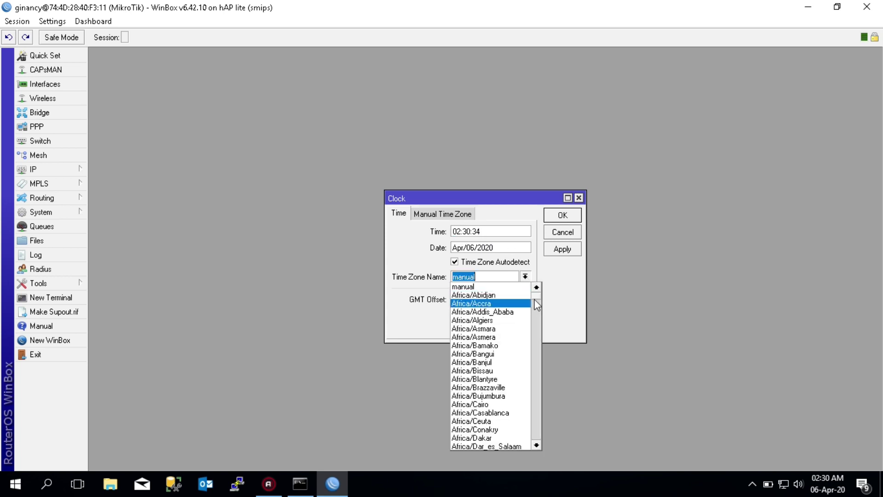
pyautogui.moveTo(535, 293); pyautogui.dragTo(538, 358)
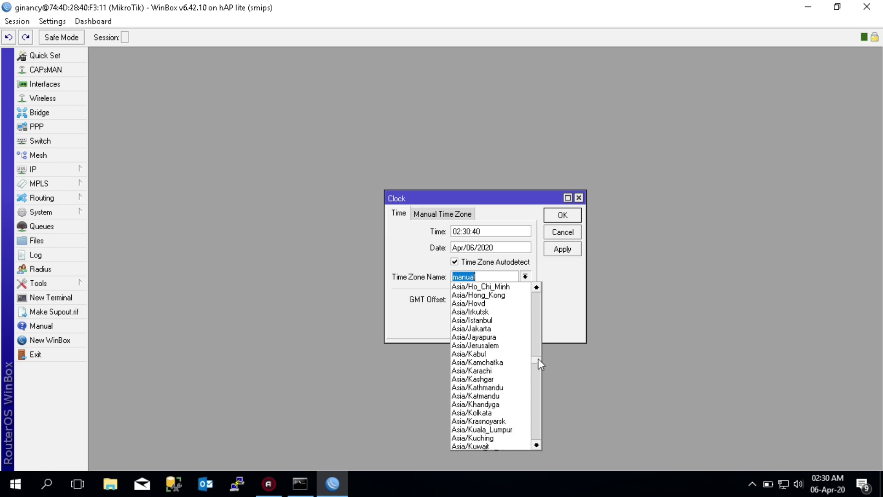
pyautogui.click(508, 329)
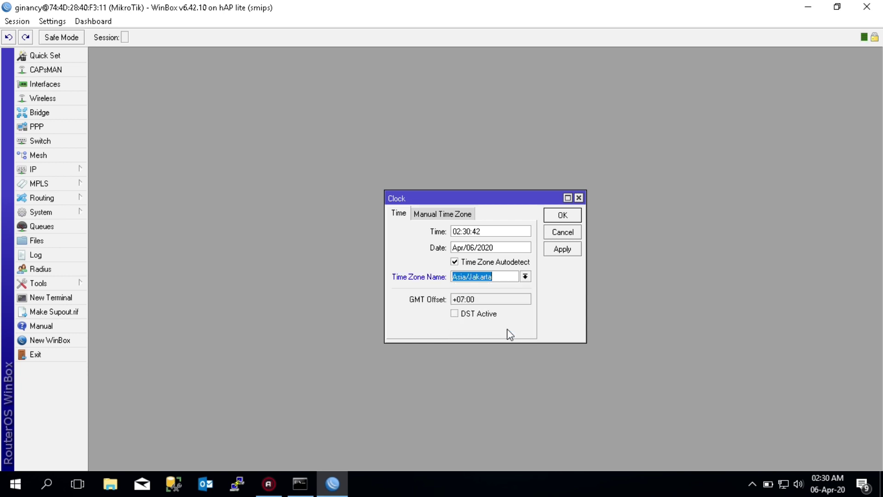
pyautogui.click(454, 263)
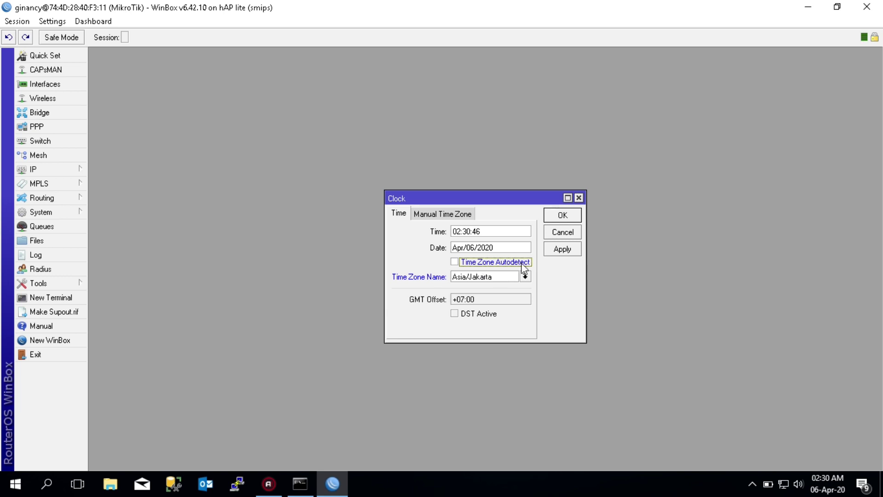
pyautogui.click(561, 251)
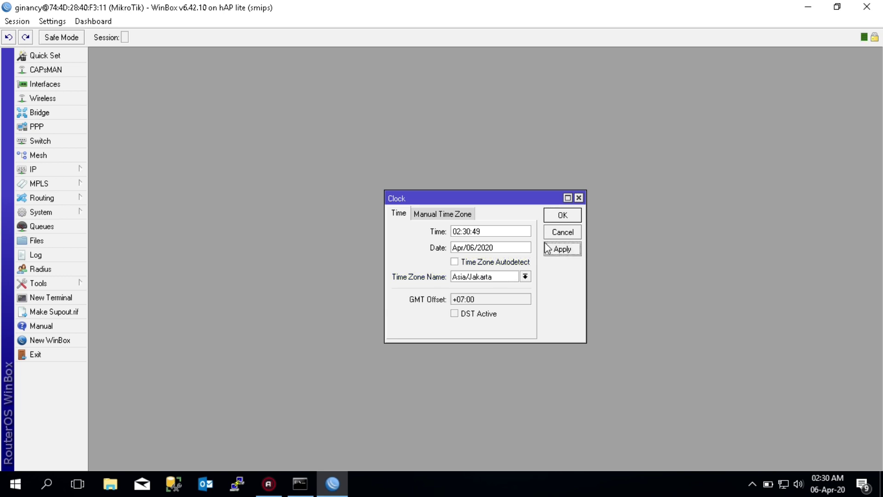
pyautogui.click(559, 216)
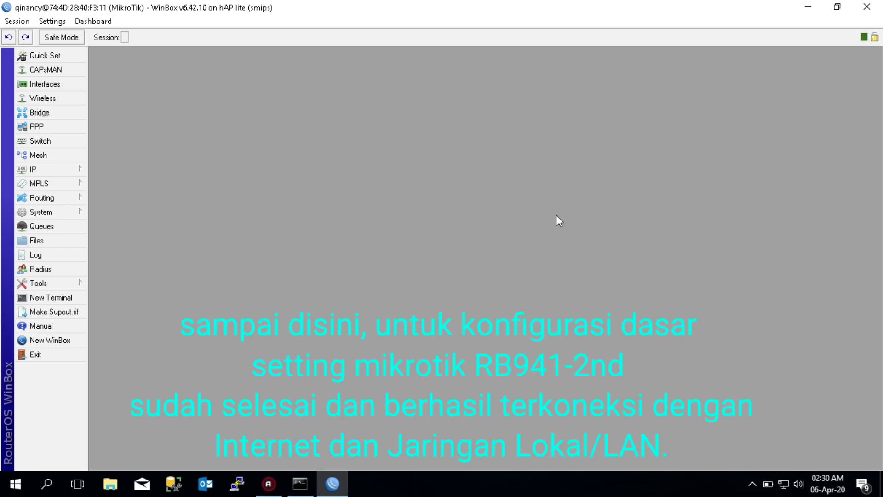